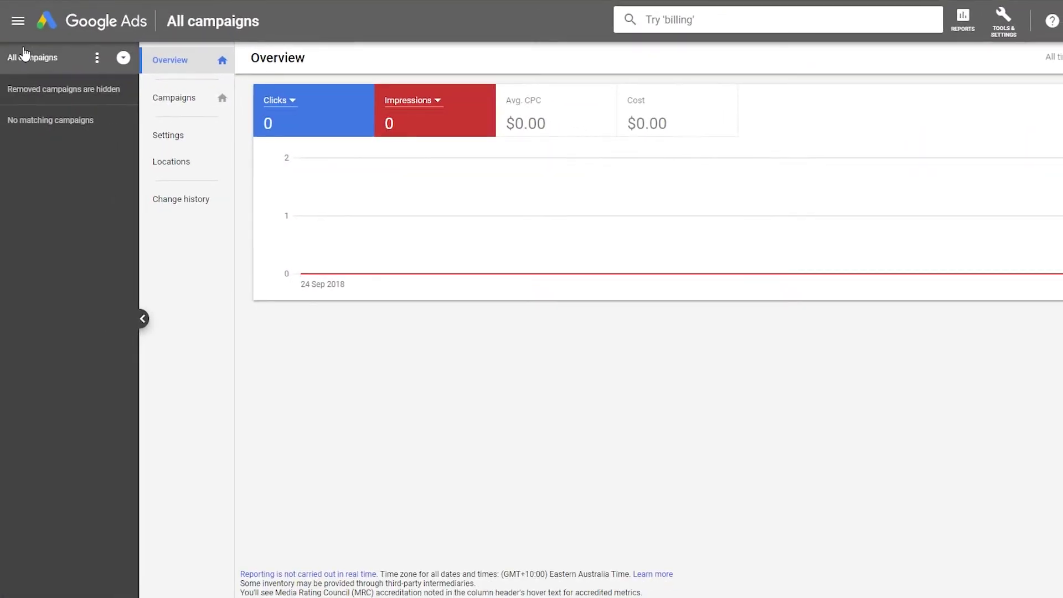
Step: Start creating a new campaign from the account's campaign list
{"action": "left_click", "coordinate": [175, 104]}
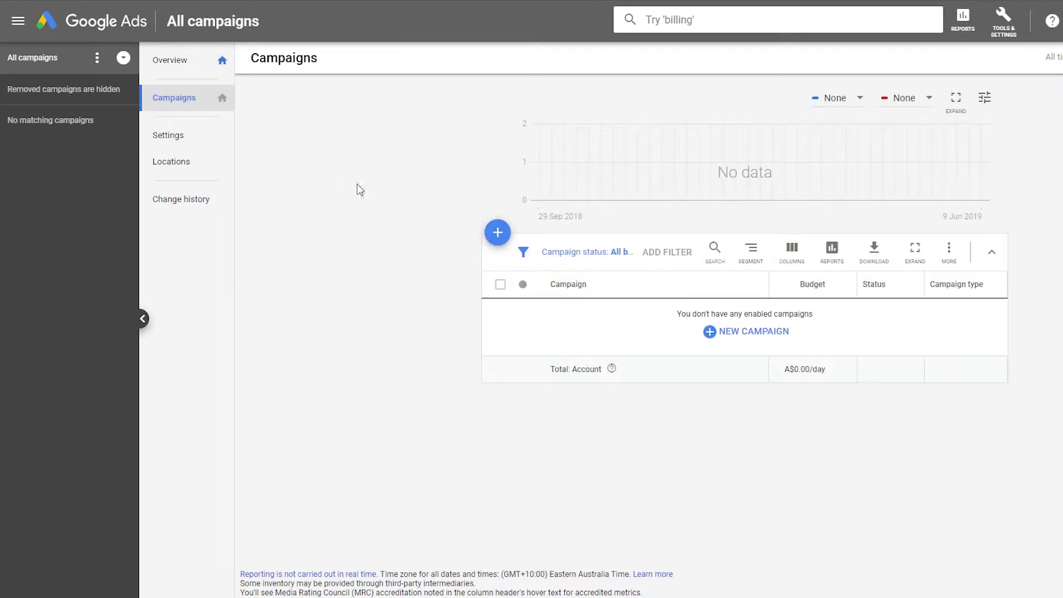
{"action": "left_click", "coordinate": [496, 233]}
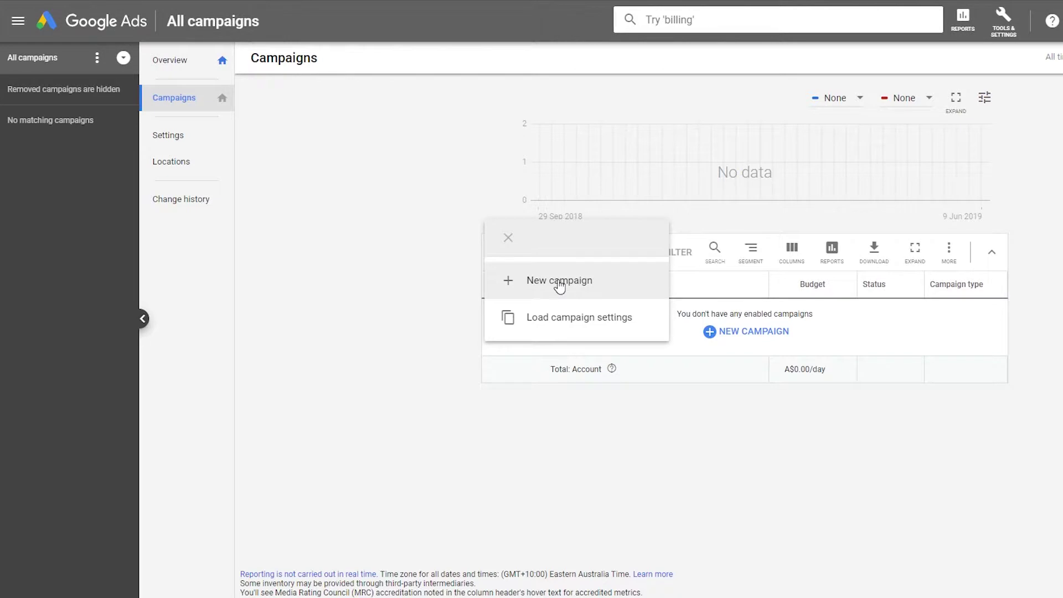
{"action": "left_click", "coordinate": [559, 282]}
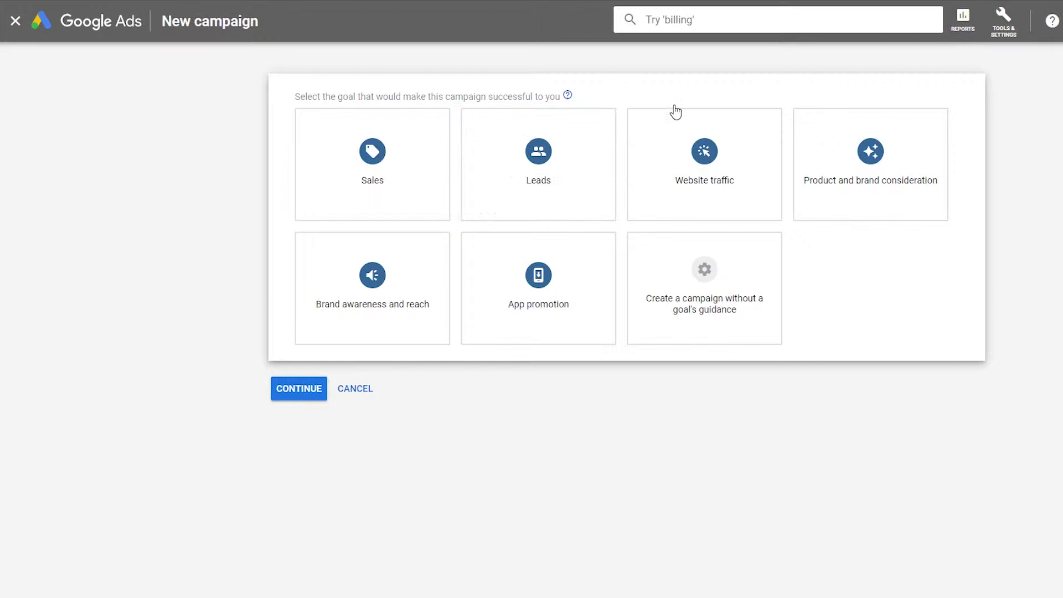
Step: Choose to create the campaign without a goal's guidance and set its type to Search
{"action": "mouse_move", "coordinate": [856, 125]}
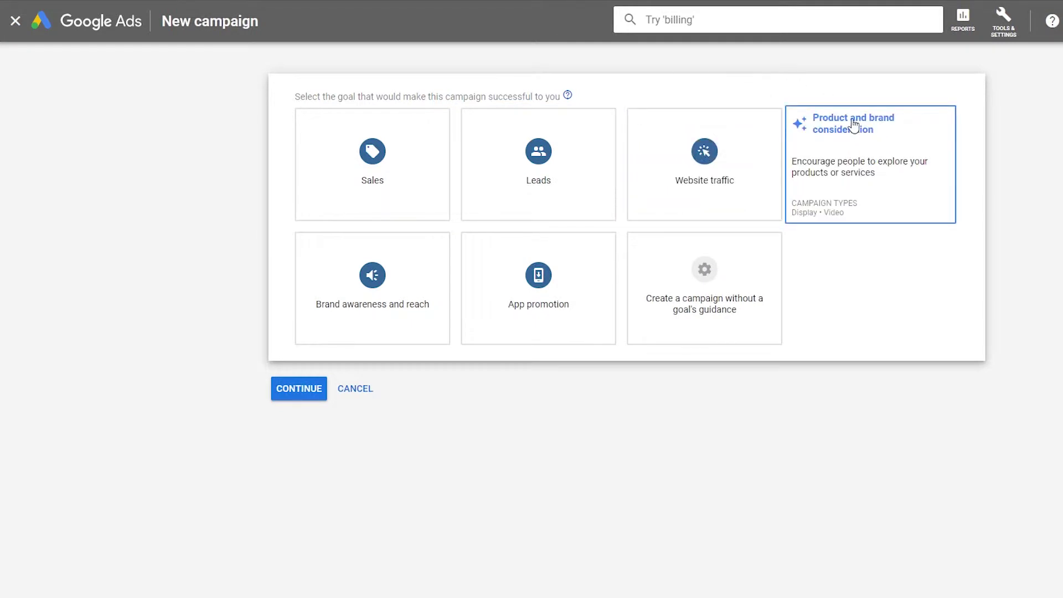
{"action": "mouse_move", "coordinate": [351, 287]}
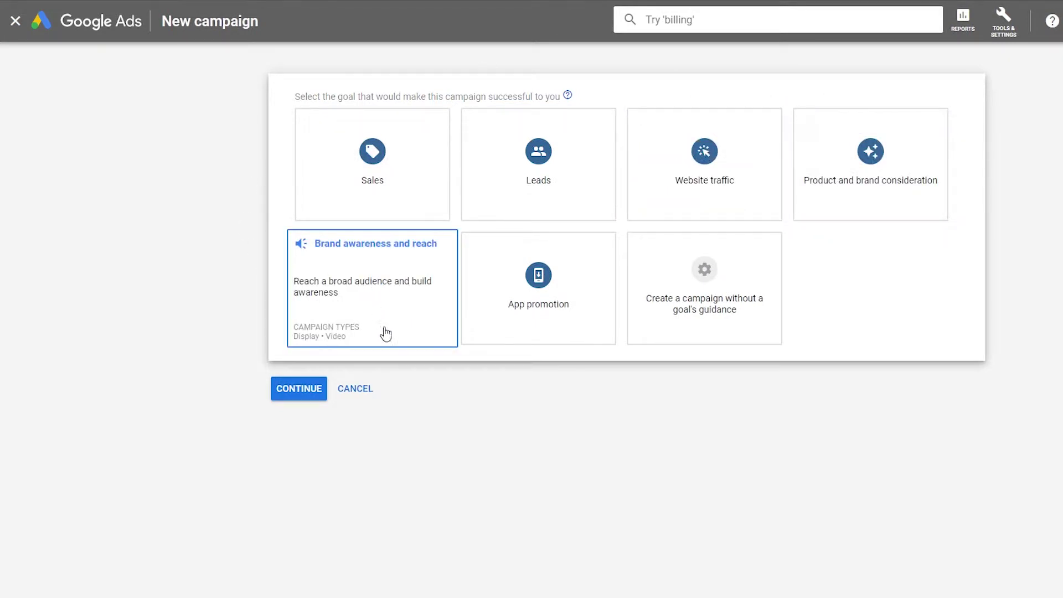
{"action": "mouse_move", "coordinate": [758, 303]}
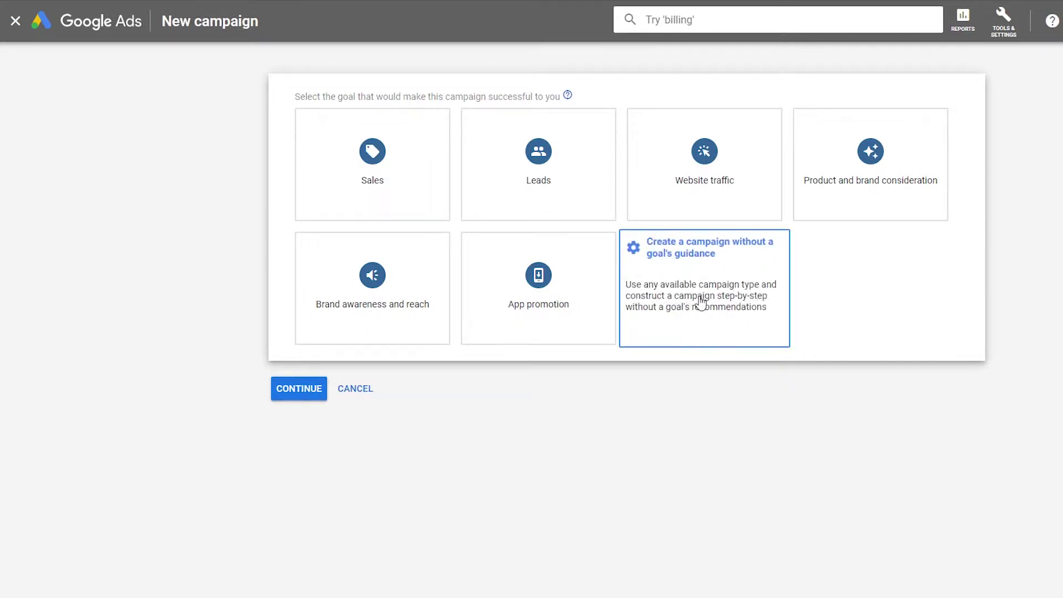
{"action": "left_click", "coordinate": [718, 275]}
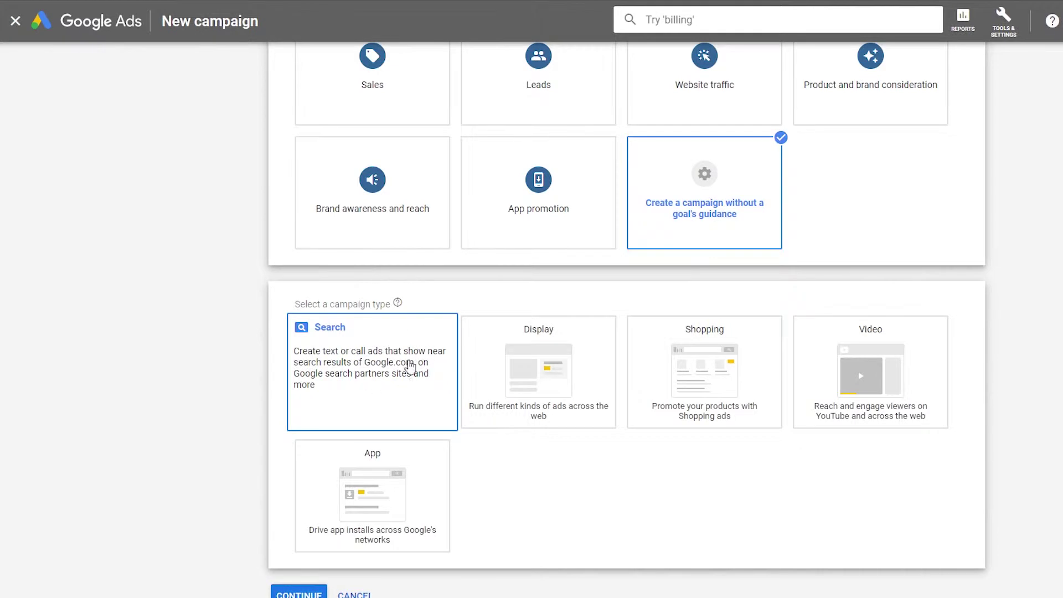
{"action": "left_click", "coordinate": [380, 367]}
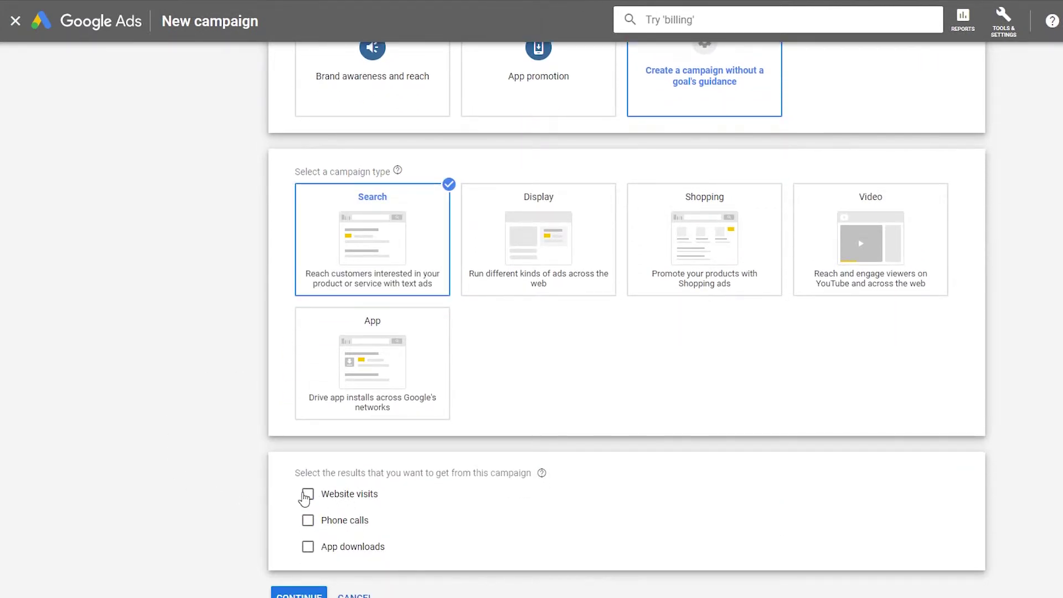
{"action": "left_click", "coordinate": [339, 499]}
{"action": "left_click", "coordinate": [345, 523]}
{"action": "type", "text": "www.YOURWE"}
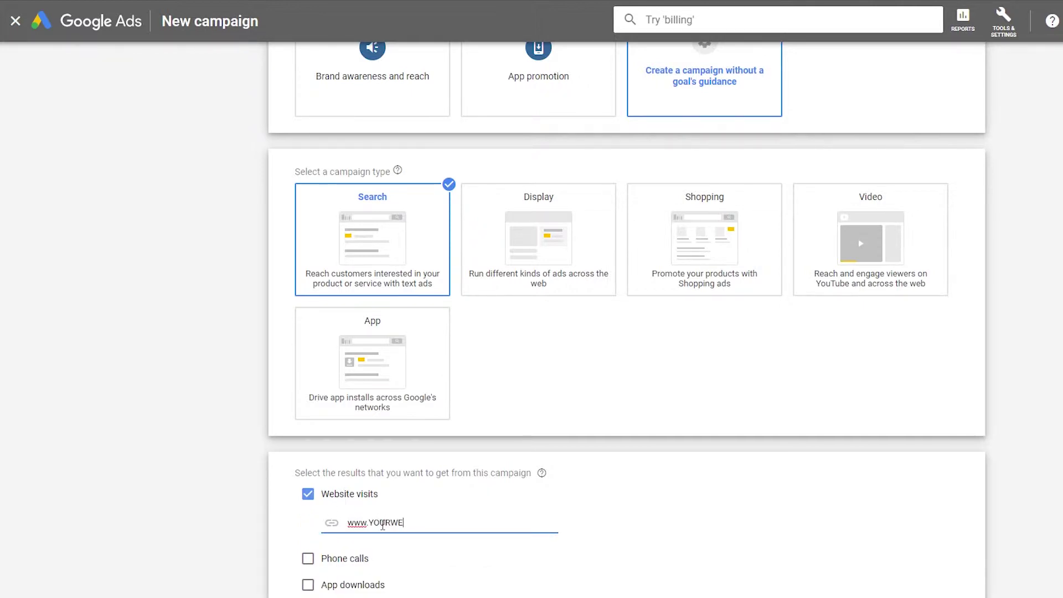
{"action": "type", "text": "BSITE "}
{"action": "type", "text": "com"}
{"action": "left_click", "coordinate": [307, 558]}
{"action": "scroll", "coordinate": [228, 539], "scroll_direction": "down", "scroll_amount": 2}
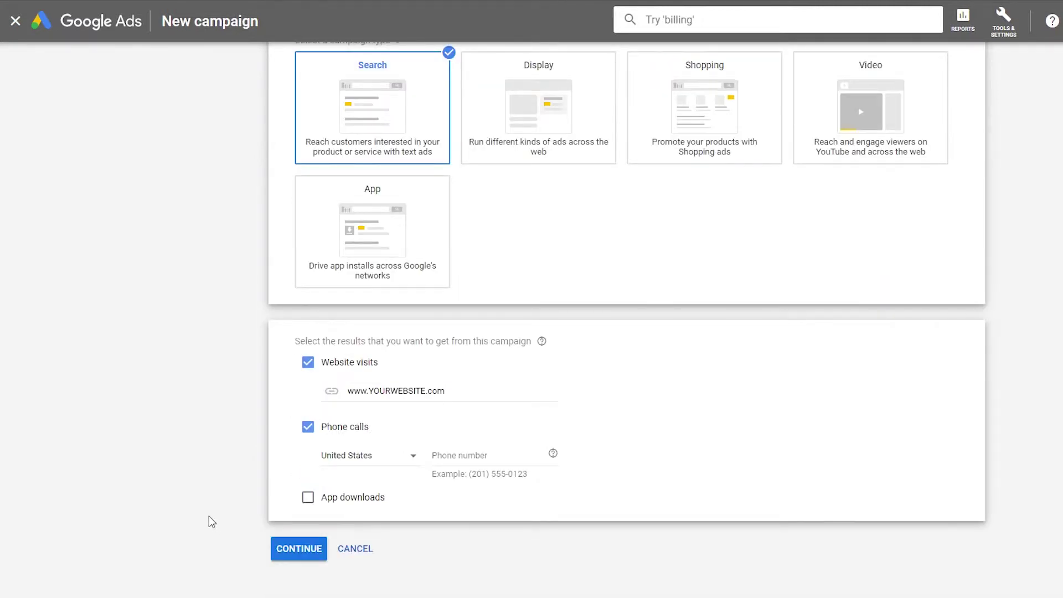
{"action": "left_click", "coordinate": [312, 551]}
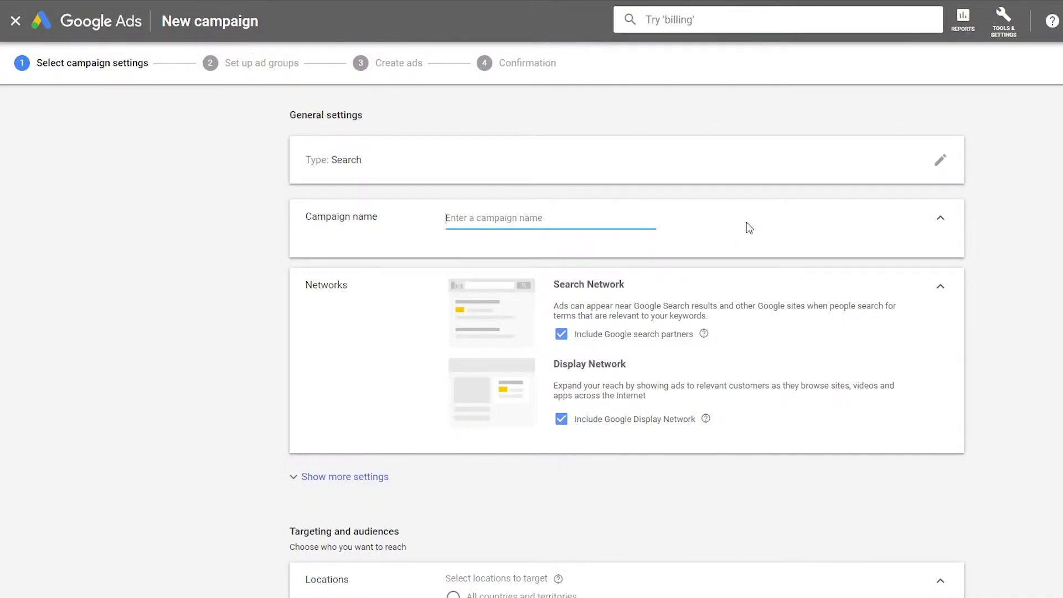
Step: Name the campaign "1st Tier Campaign" and exclude the Google Display Network
{"action": "type", "text": "1st Tier Campaign"}
{"action": "left_click", "coordinate": [561, 421]}
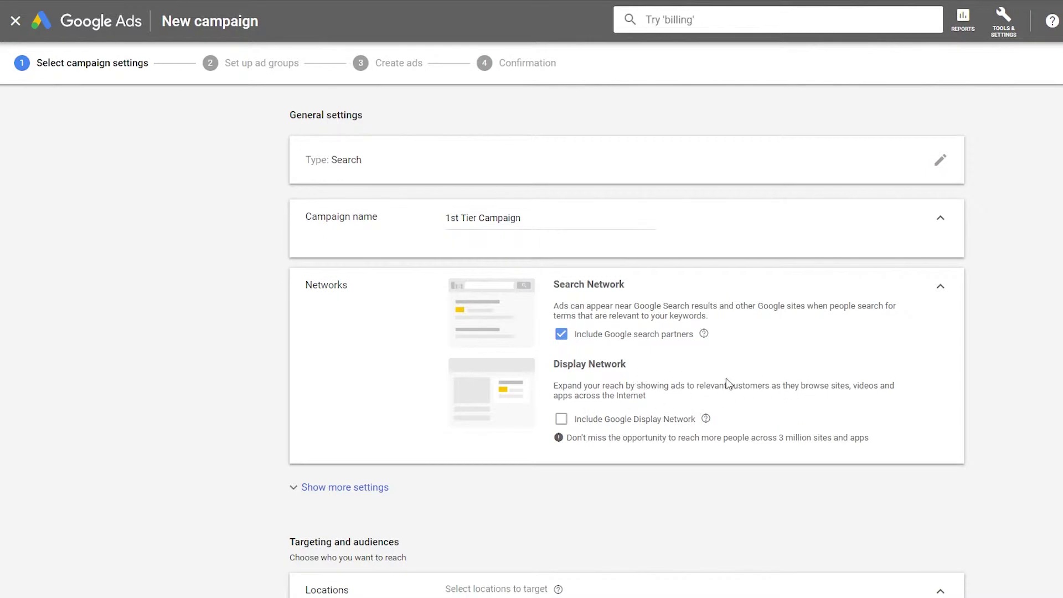
Step: Target the city of Brisbane, Queensland, Australia as the campaign's location
{"action": "middle_click", "coordinate": [1055, 321]}
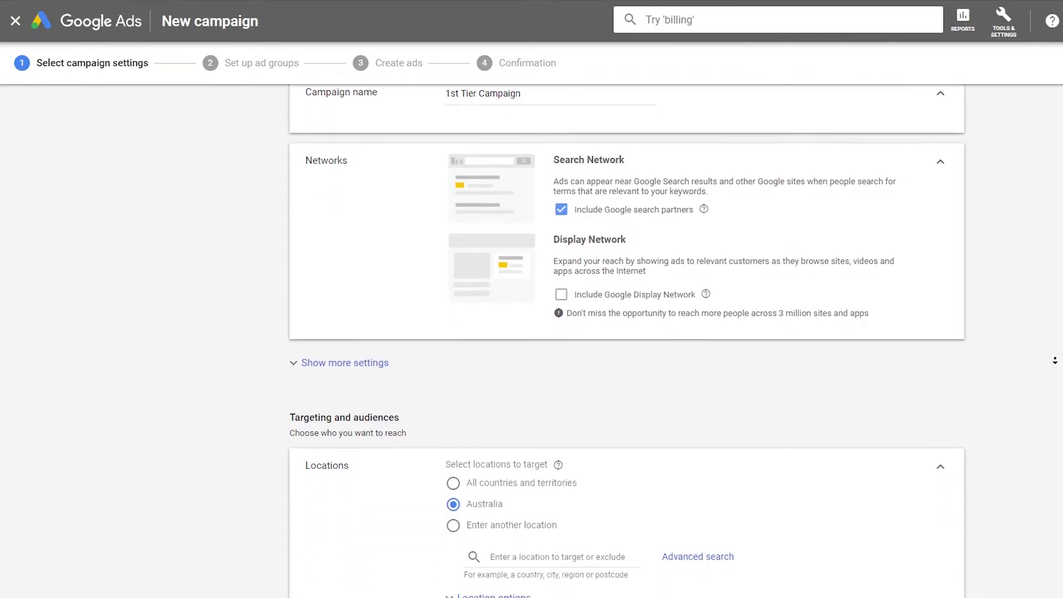
{"action": "middle_click", "coordinate": [1055, 359]}
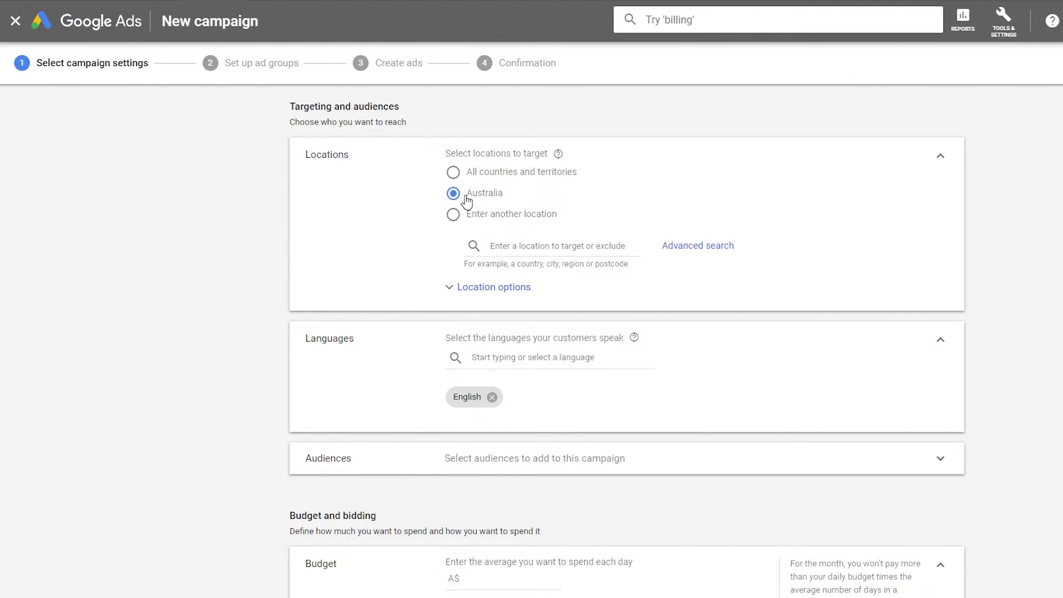
{"action": "left_click", "coordinate": [522, 248]}
{"action": "type", "text": "Brisbane"}
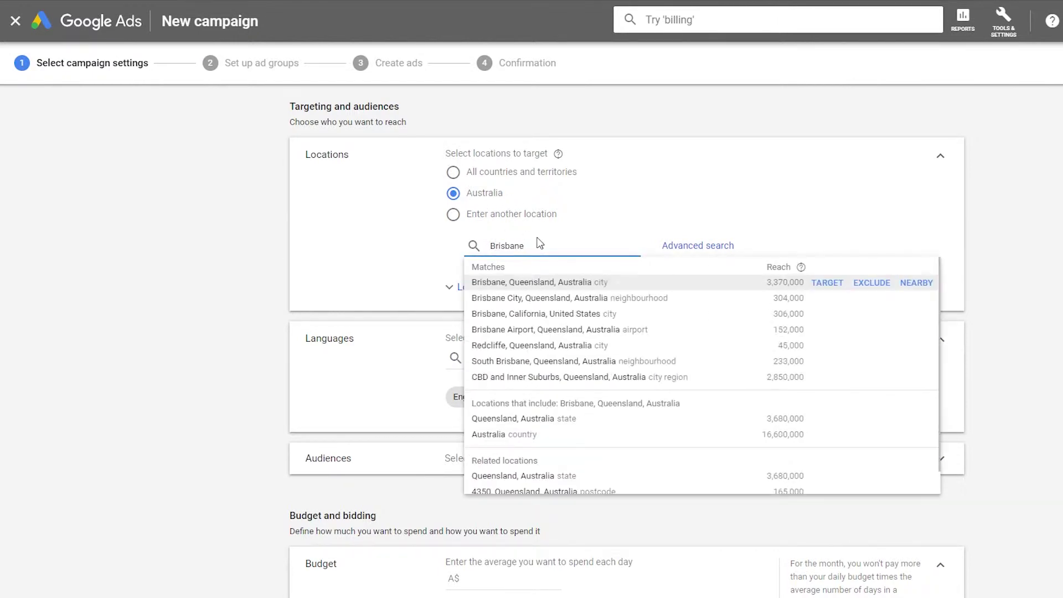
{"action": "left_click", "coordinate": [570, 281]}
Step: Set the average daily budget to A$15.00 and the bid strategy to Manual CPC
{"action": "scroll", "coordinate": [543, 415], "scroll_direction": "down", "scroll_amount": 1}
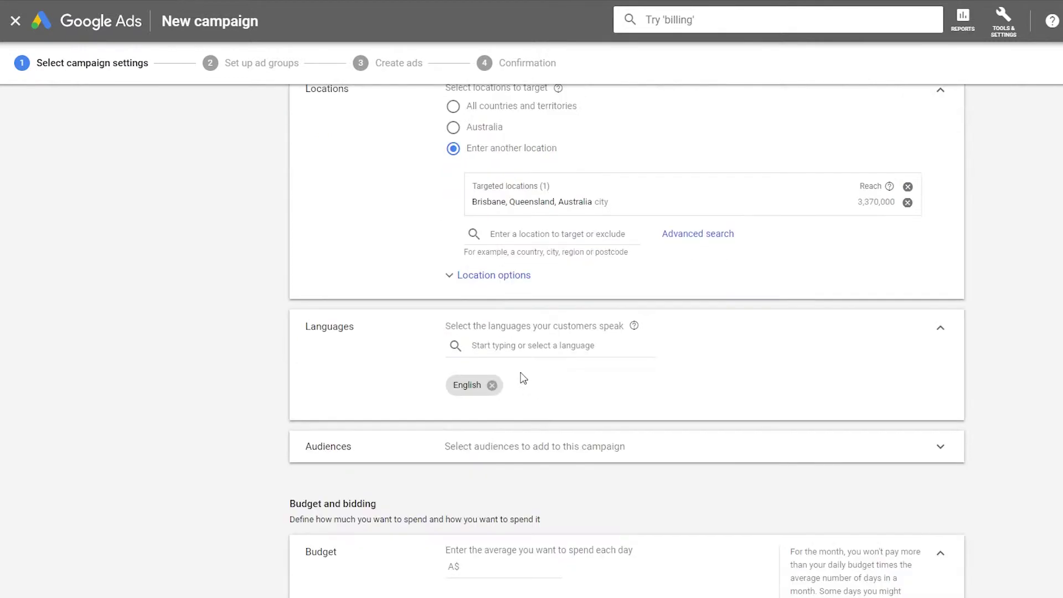
{"action": "scroll", "coordinate": [518, 357], "scroll_direction": "down", "scroll_amount": 2}
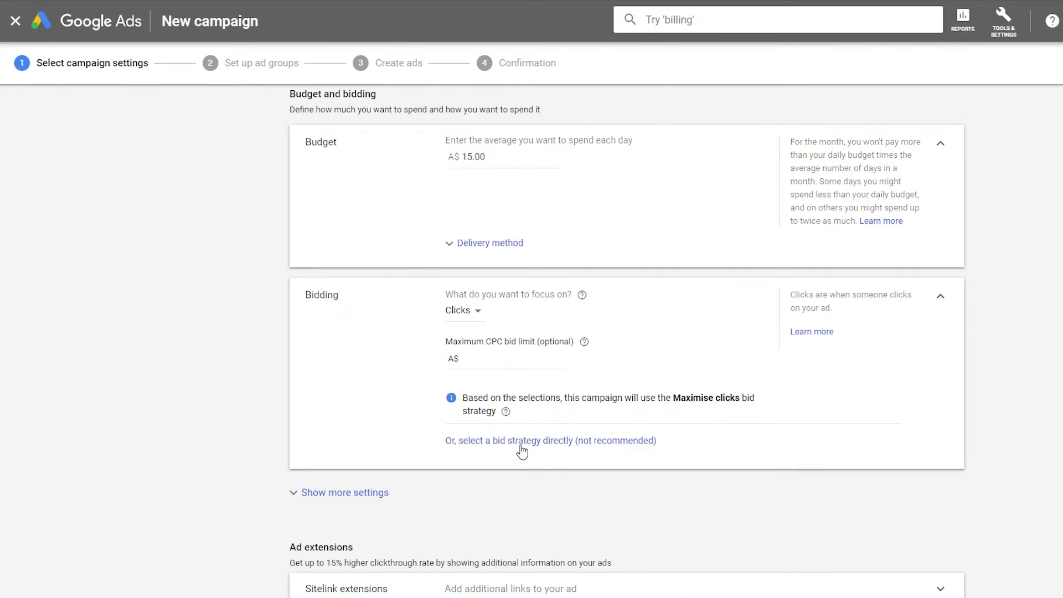
{"action": "left_click", "coordinate": [521, 450]}
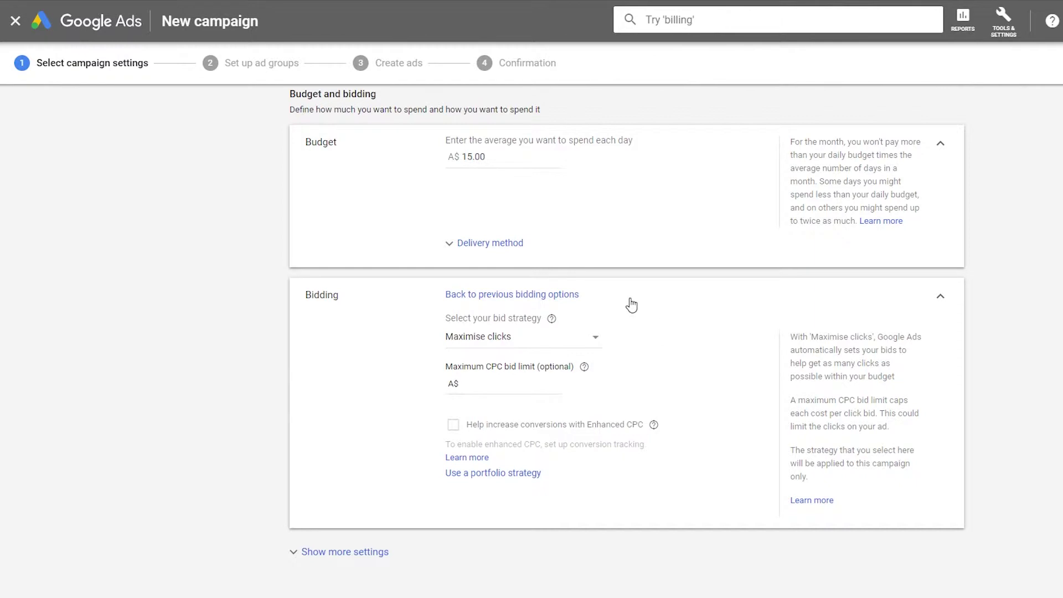
{"action": "left_click", "coordinate": [504, 341]}
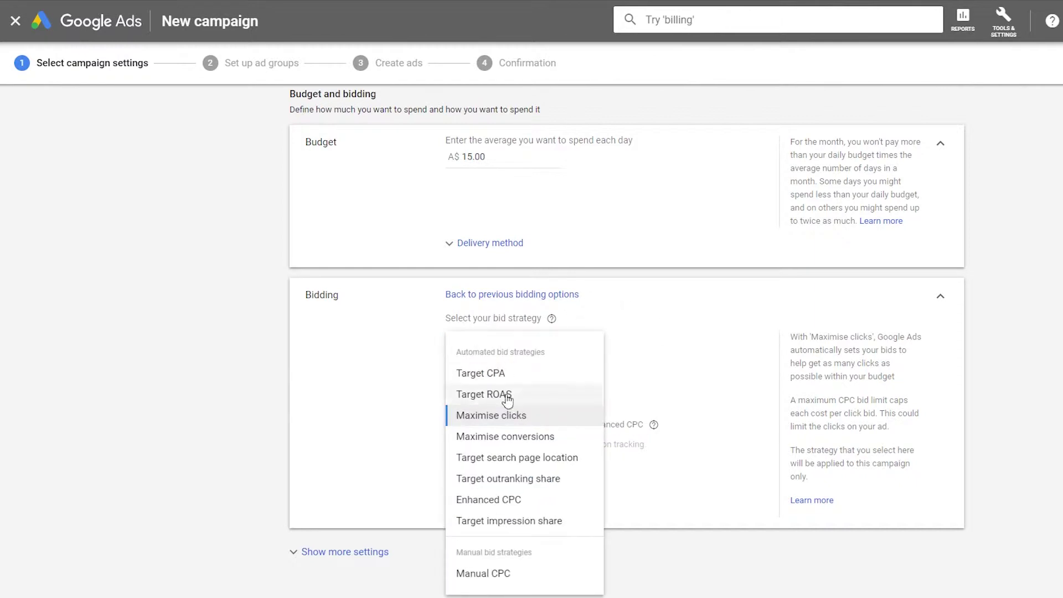
{"action": "left_click", "coordinate": [505, 574]}
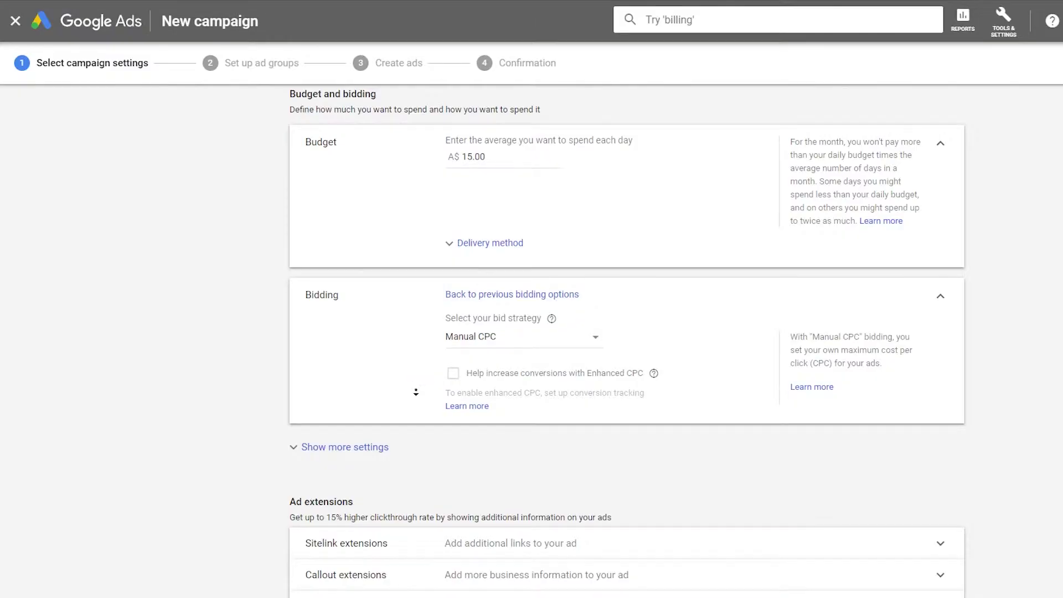
Step: Examine the sitelink extension options for the campaign and collapse them again
{"action": "scroll", "coordinate": [409, 410], "scroll_direction": "down", "scroll_amount": 2}
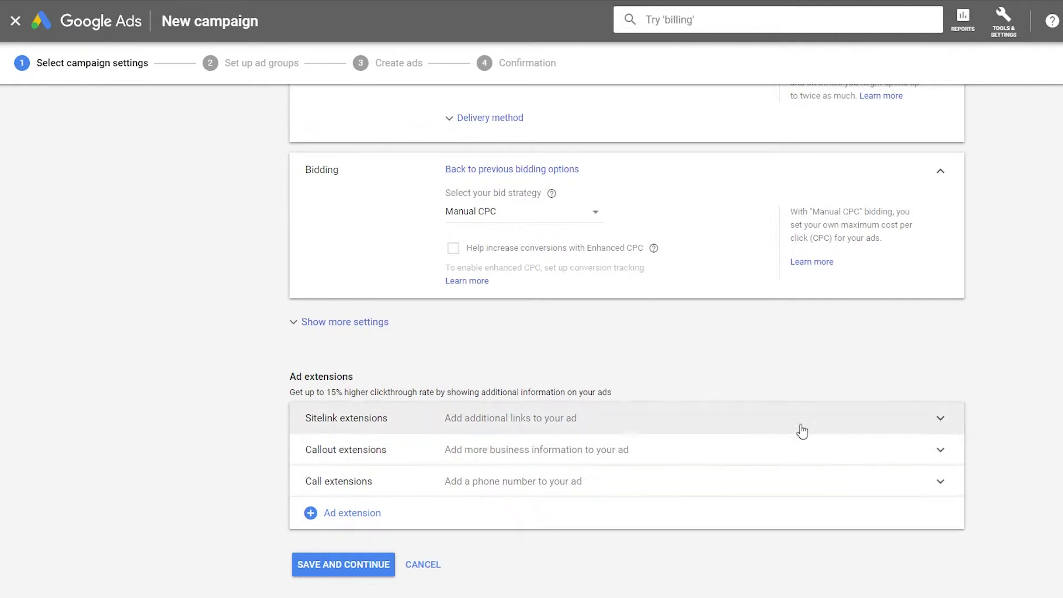
{"action": "left_click", "coordinate": [825, 428]}
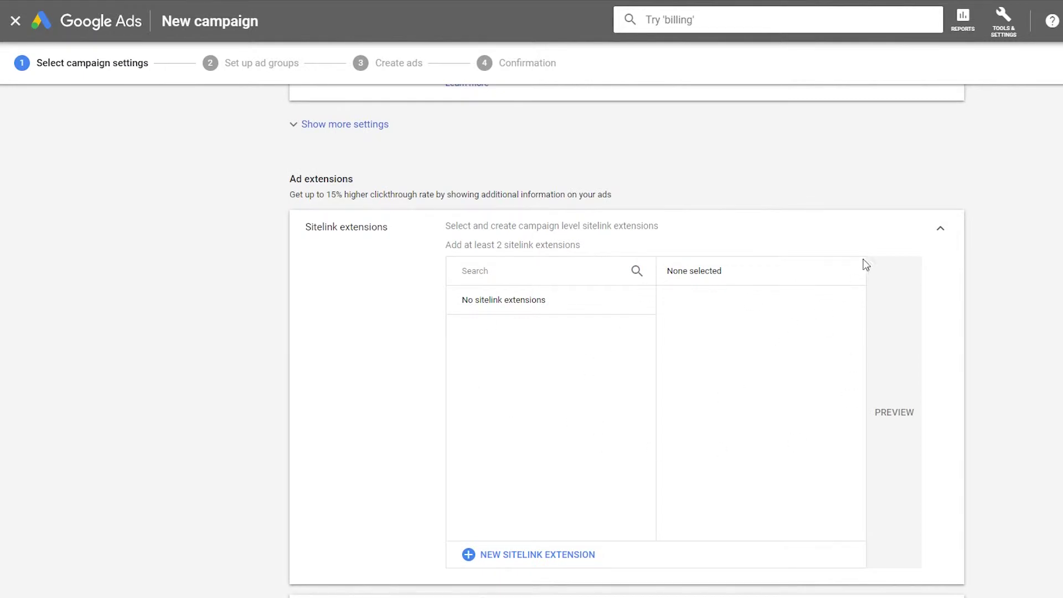
{"action": "left_click", "coordinate": [941, 229]}
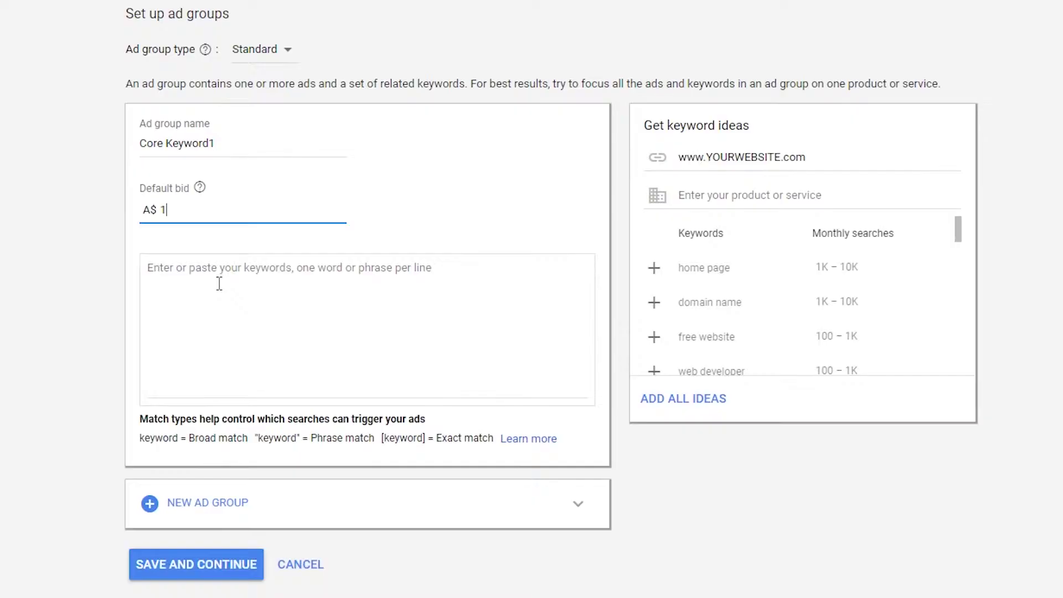
Step: Add the keyword +Core +keyword1 to the Core Keyword1 ad group with a default bid of A$1.01
{"action": "left_click", "coordinate": [207, 270]}
{"action": "type", "text": "+Core"}
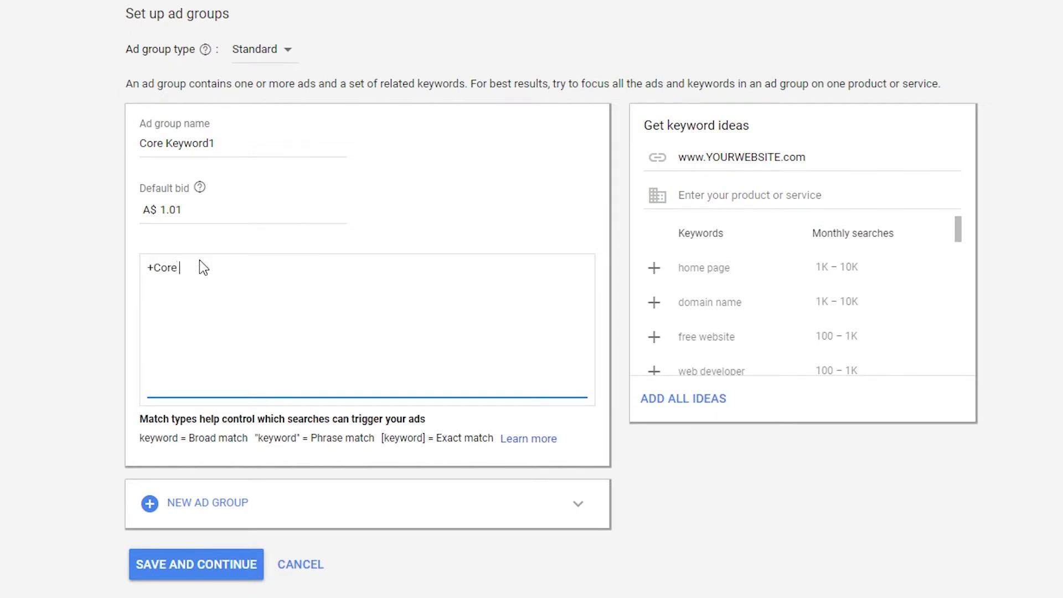
{"action": "type", "text": " +keyword1"}
{"action": "key", "text": "Return"}
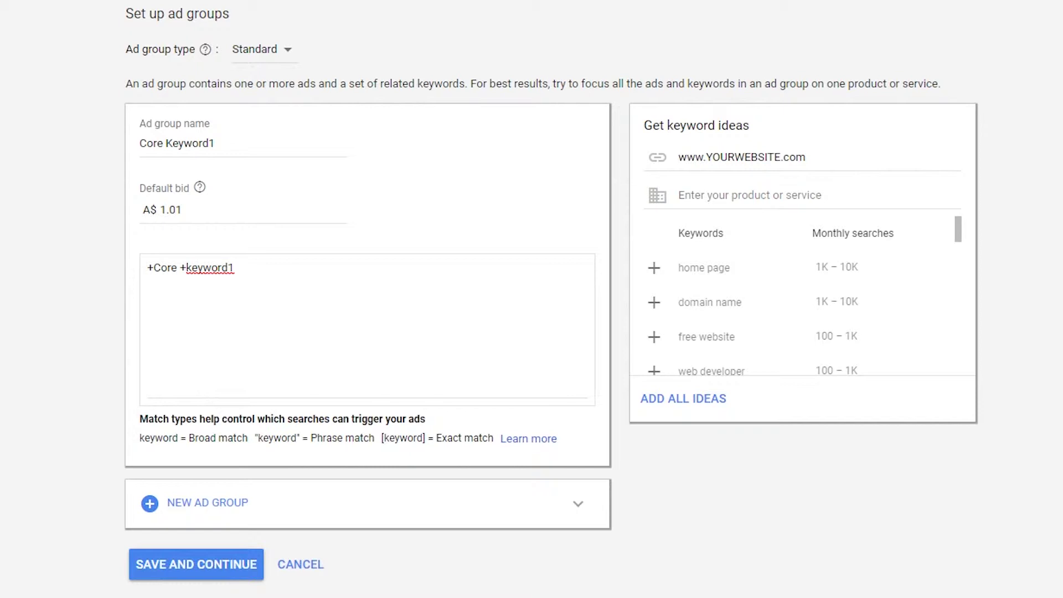
Step: Add 'core keyword1' in quotes as the ad group's second keyword, with a space between the two words
{"action": "left_click", "coordinate": [332, 310]}
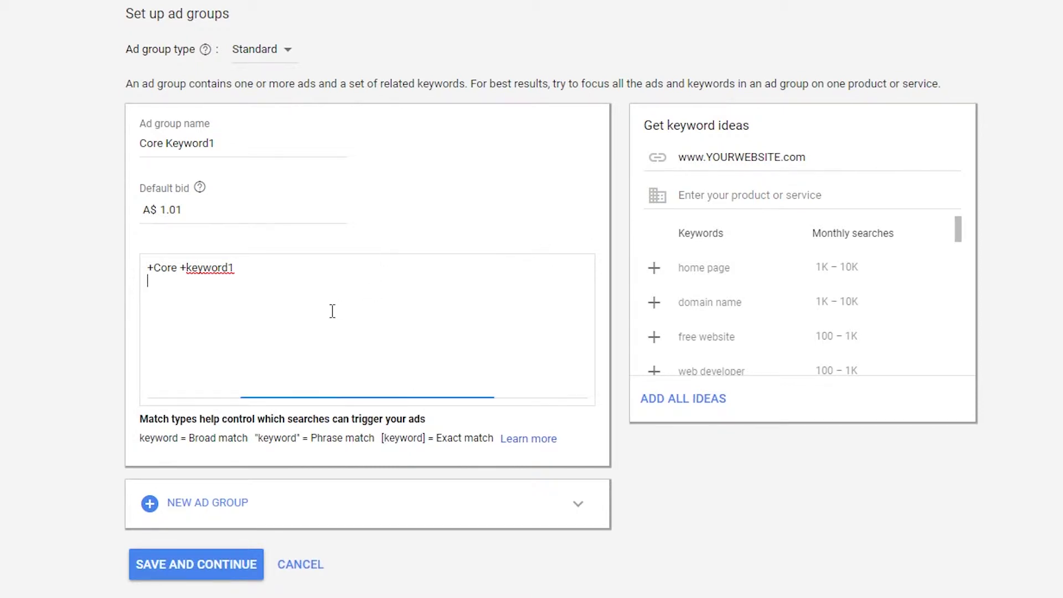
{"action": "type", "text": "'corekeyw"}
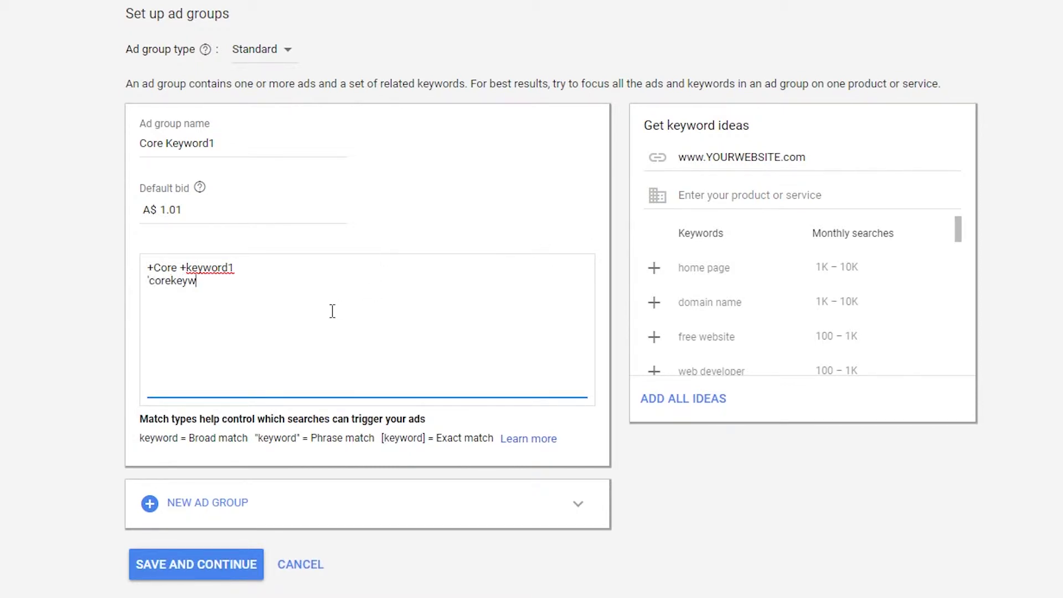
{"action": "type", "text": "ord1'"}
{"action": "key", "text": "Left"}
{"action": "key", "text": "Left"}
{"action": "key", "text": "Left"}
{"action": "key", "text": "Left"}
{"action": "key", "text": "Left"}
{"action": "key", "text": "Left"}
Step: Add the exact match keyword [core keyword1] on a third line, then save the ad group and continue to ad creation
{"action": "left_click", "coordinate": [266, 293]}
{"action": "key", "text": "Return"}
{"action": "type", "text": "[core keyword1]"}
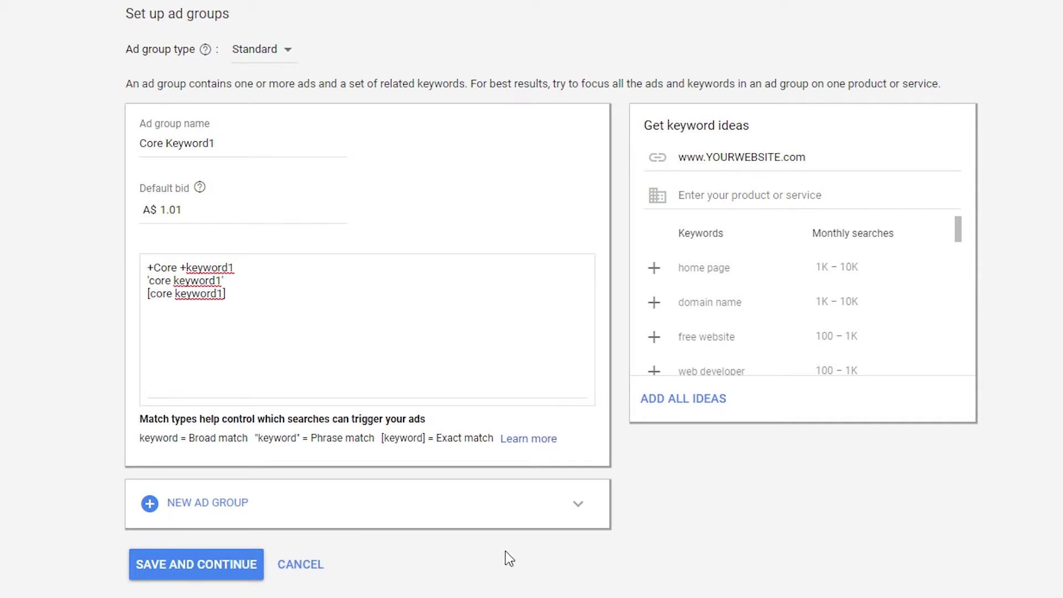
{"action": "left_click", "coordinate": [186, 569]}
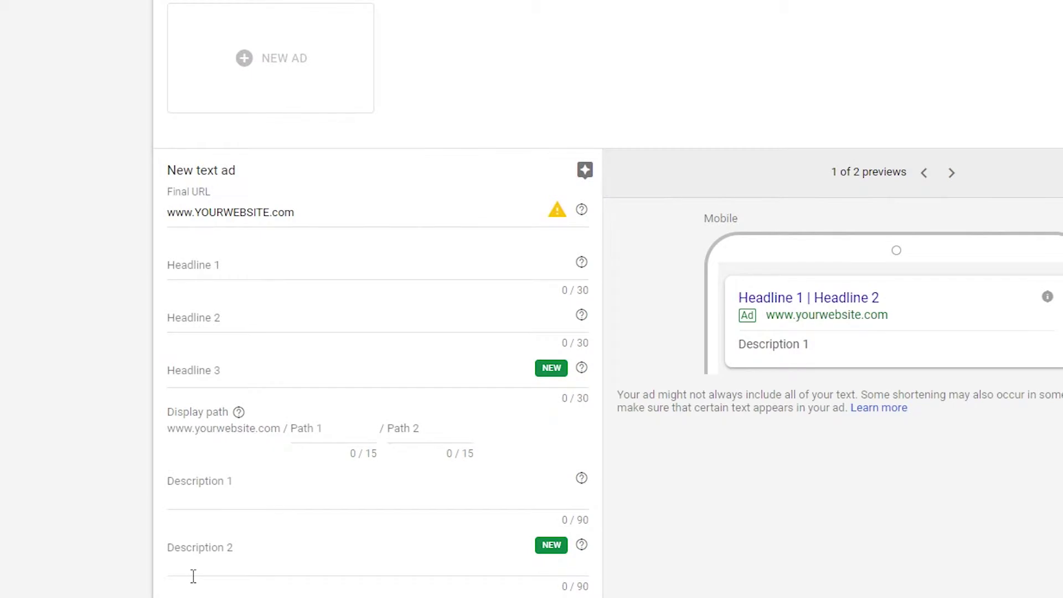
{"action": "left_click", "coordinate": [263, 271]}
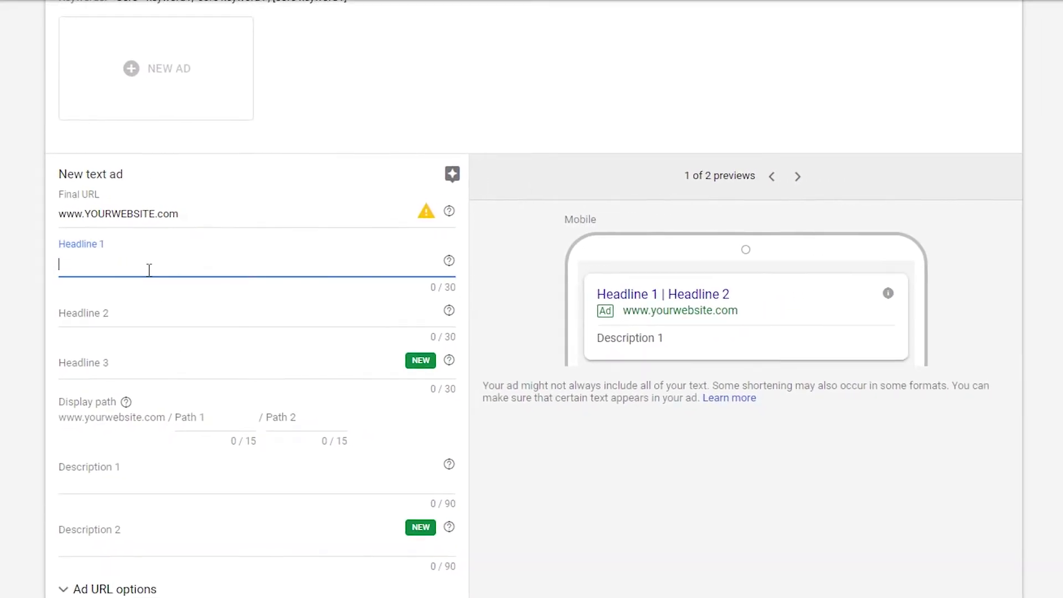
{"action": "left_click", "coordinate": [30, 311]}
{"action": "scroll", "coordinate": [11, 288], "scroll_direction": "up", "scroll_amount": 2}
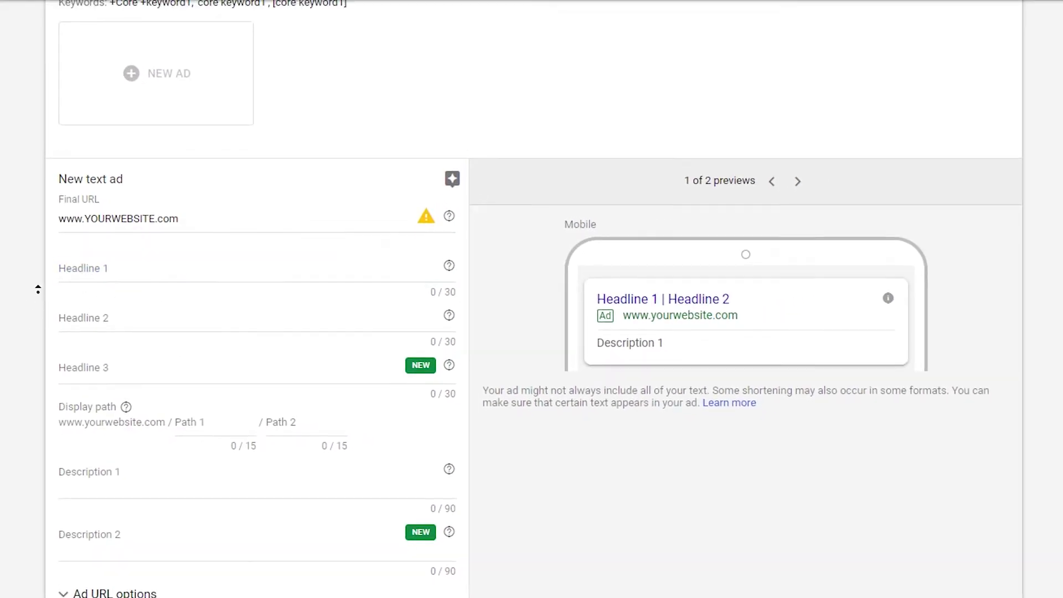
{"action": "left_click_drag", "start_coordinate": [55, 76], "coordinate": [396, 115]}
{"action": "left_click", "coordinate": [419, 222]}
Step: Set Headline 1 of the new text ad to "Core Keyword1 - Headline"
{"action": "scroll", "coordinate": [21, 249], "scroll_direction": "down", "scroll_amount": 4}
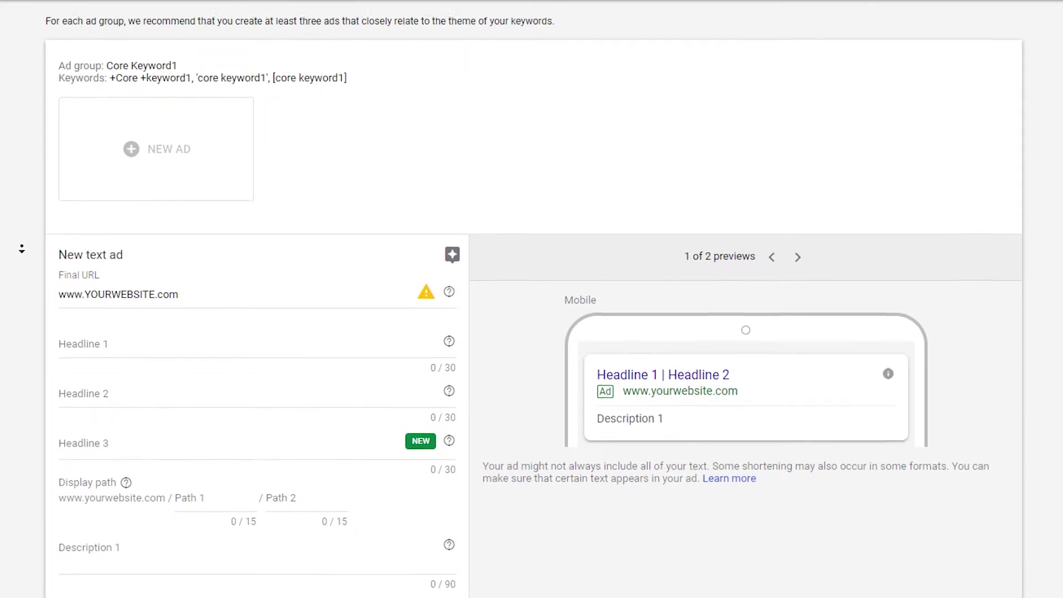
{"action": "left_click", "coordinate": [166, 125]}
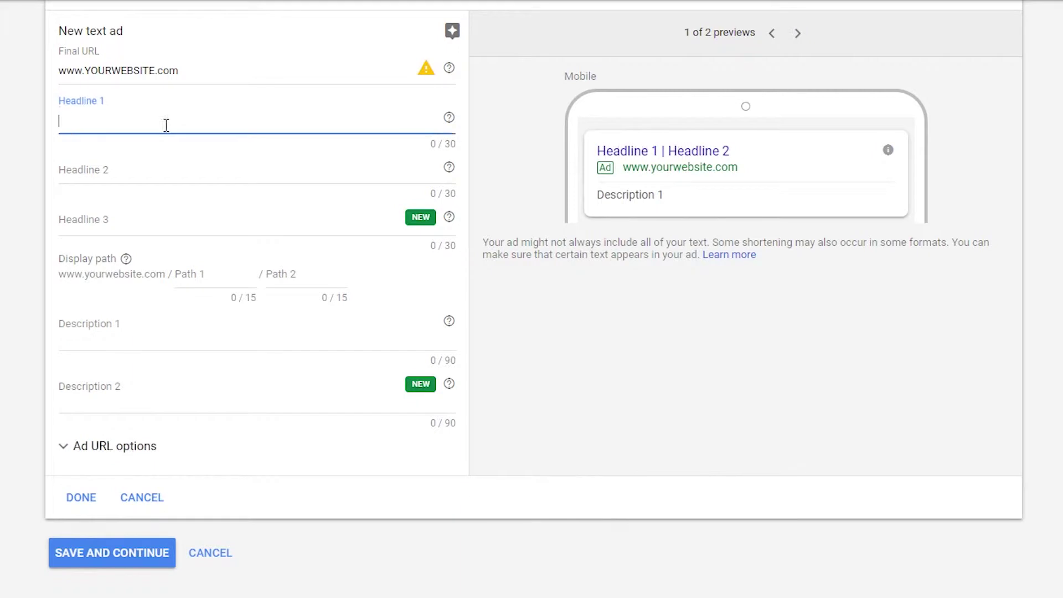
{"action": "type", "text": "Core Key"}
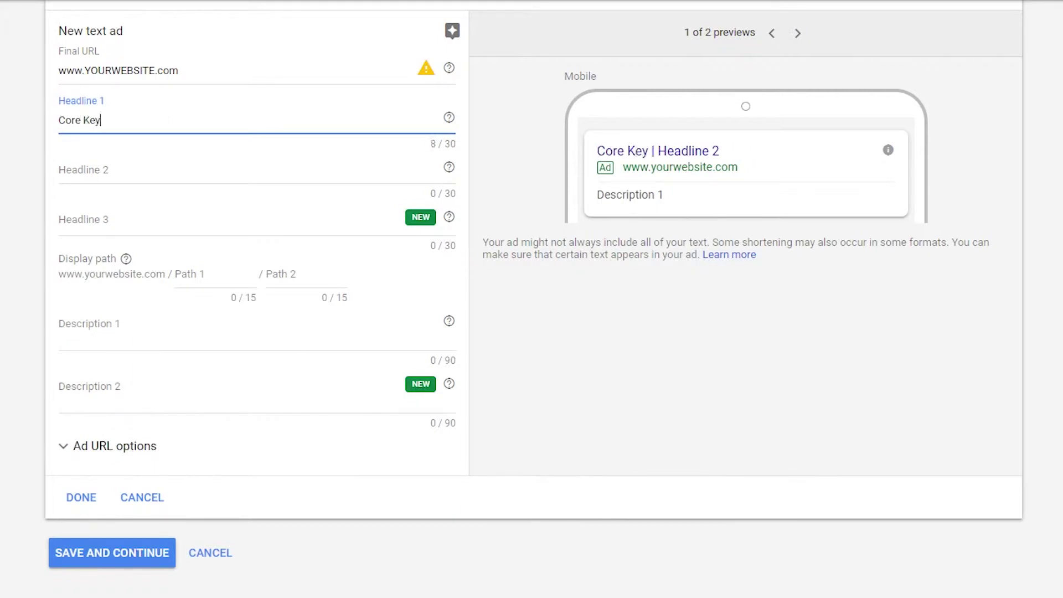
{"action": "type", "text": "word1 - Headline"}
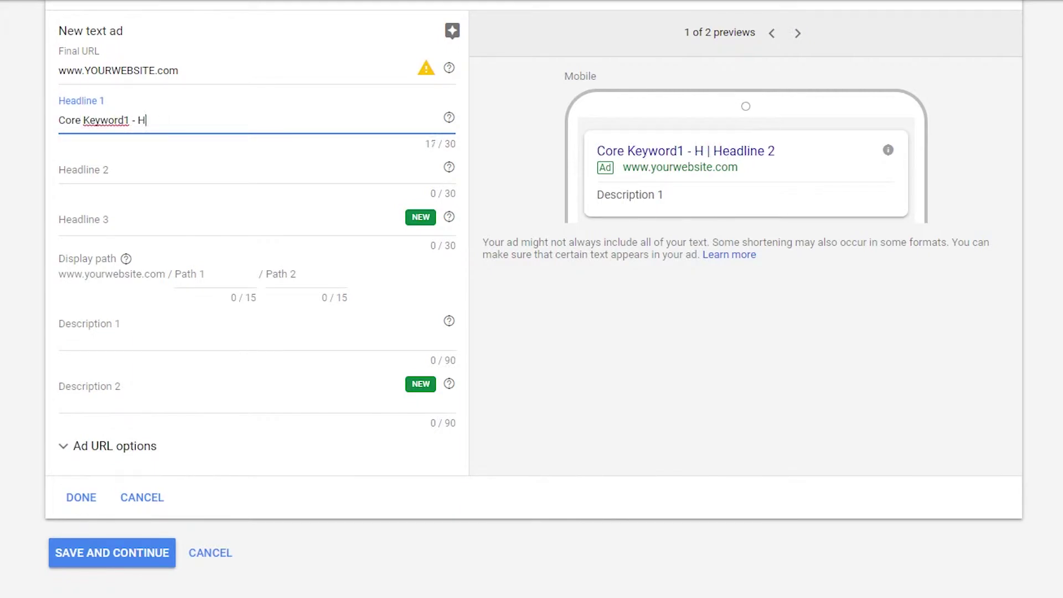
Step: Set Headline 2 to "Enticing Second Headline" and Headline 3 to "Value Proposition - Why Us ?"
{"action": "key", "text": "Tab"}
{"action": "key", "text": "Tab"}
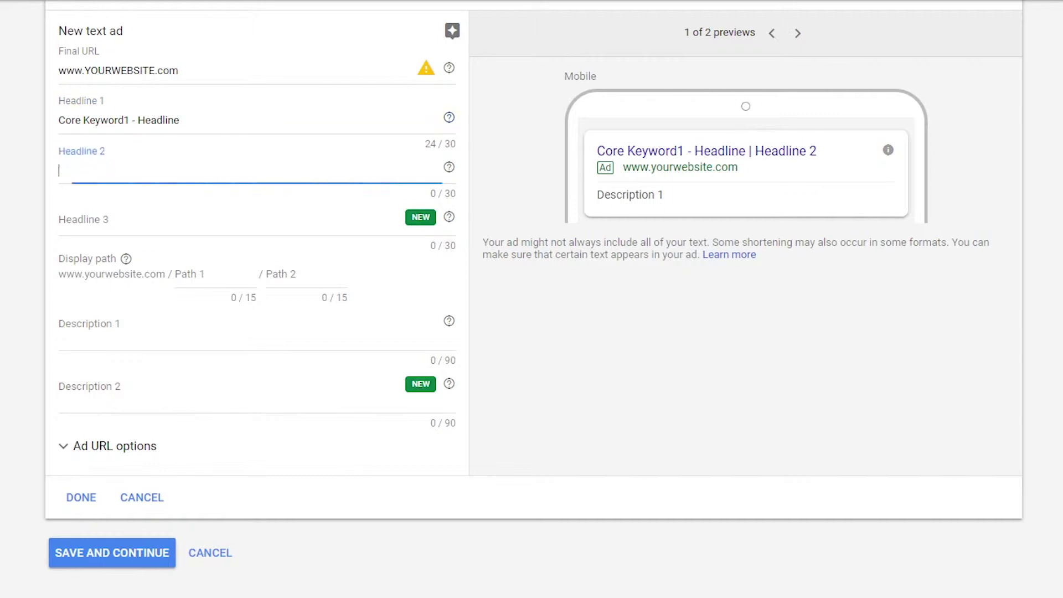
{"action": "type", "text": "Entici"}
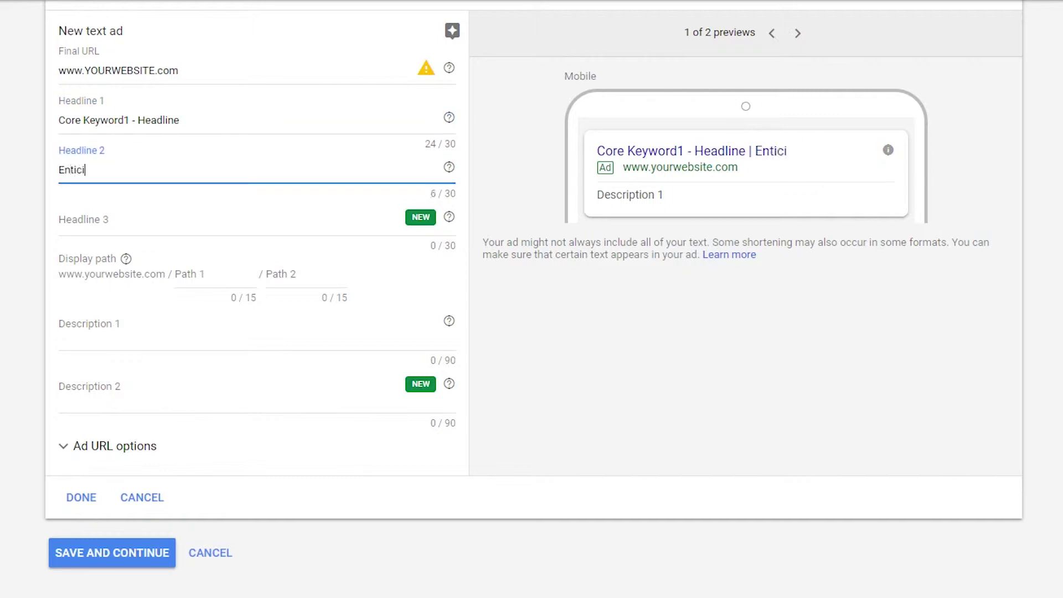
{"action": "type", "text": "ng Second Head"}
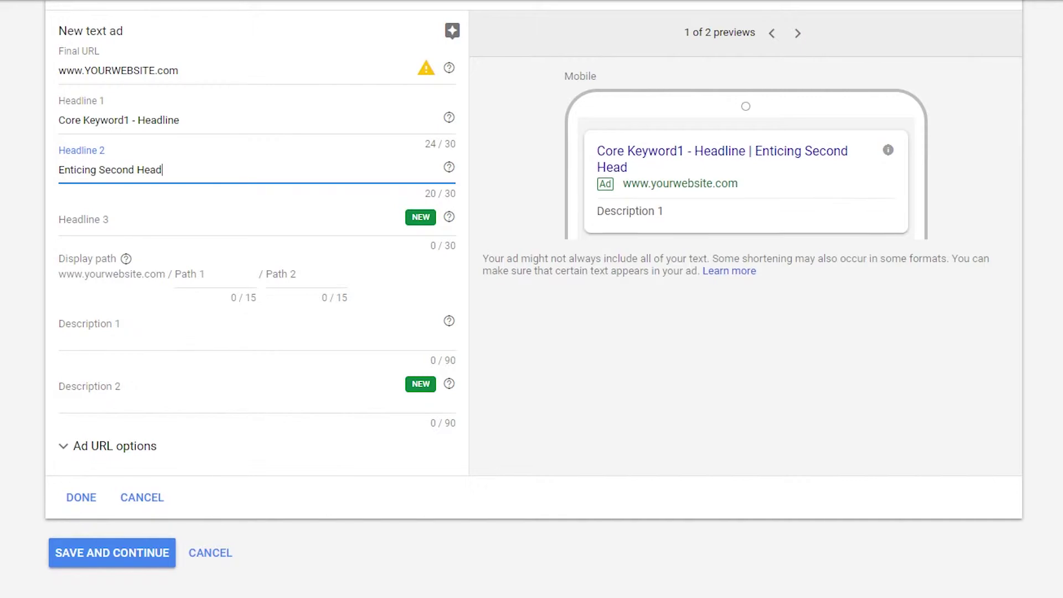
{"action": "key", "text": "Tab"}
{"action": "key", "text": "Tab"}
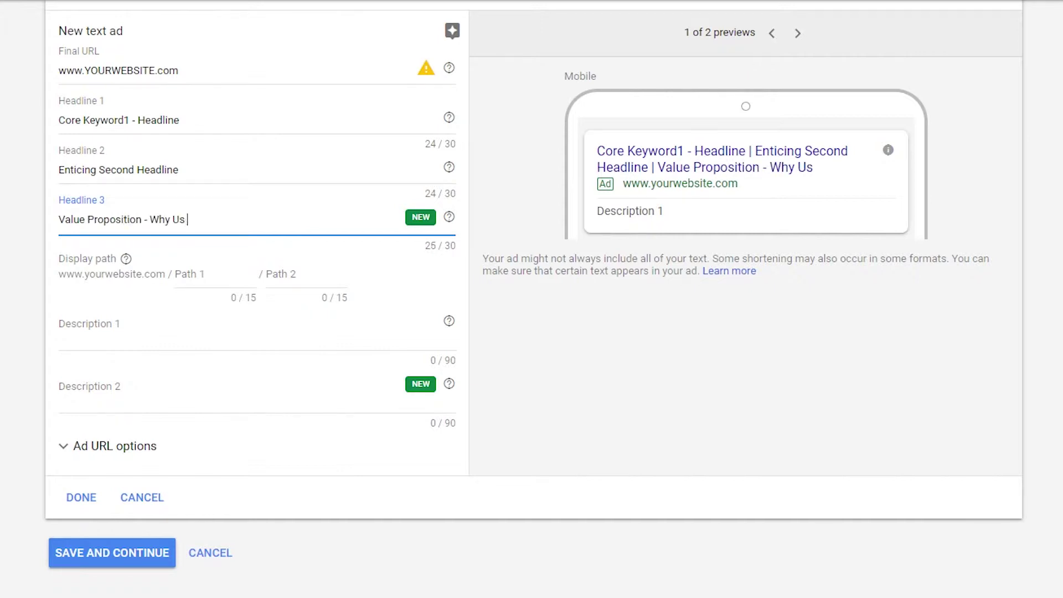
Step: Fill in the ad's display path with CoreKeyword1 as Path 1 and ForEasyID as Path 2
{"action": "key", "text": "Tab"}
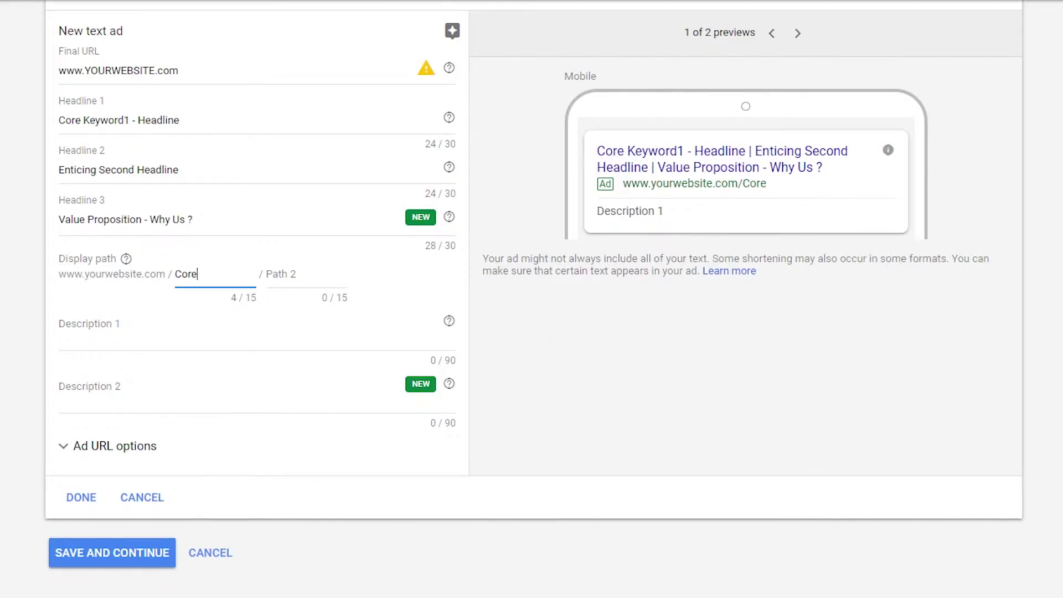
{"action": "left_click", "coordinate": [267, 274]}
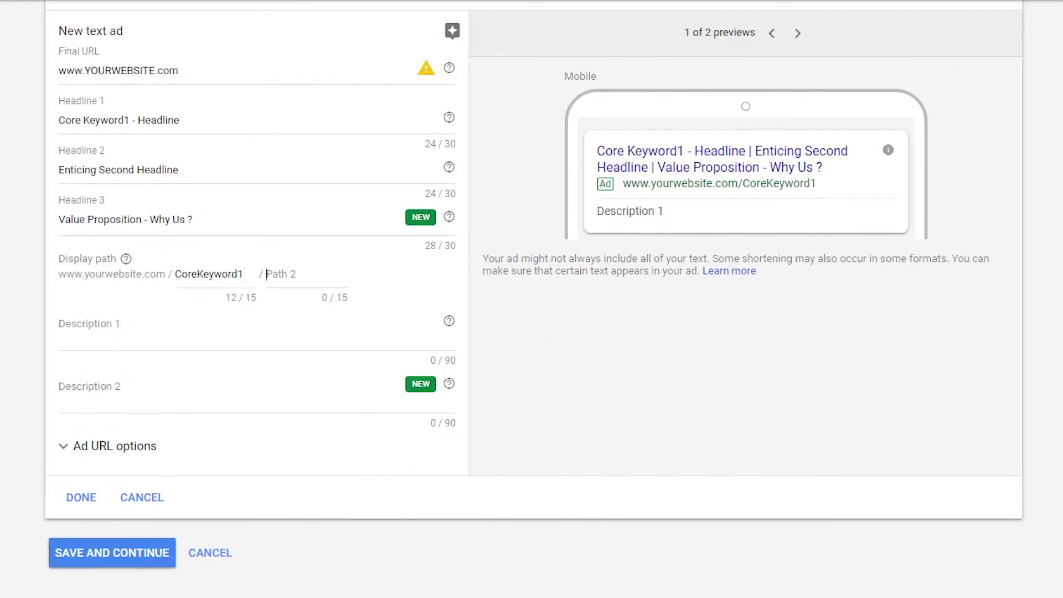
{"action": "type", "text": "ForEasyID"}
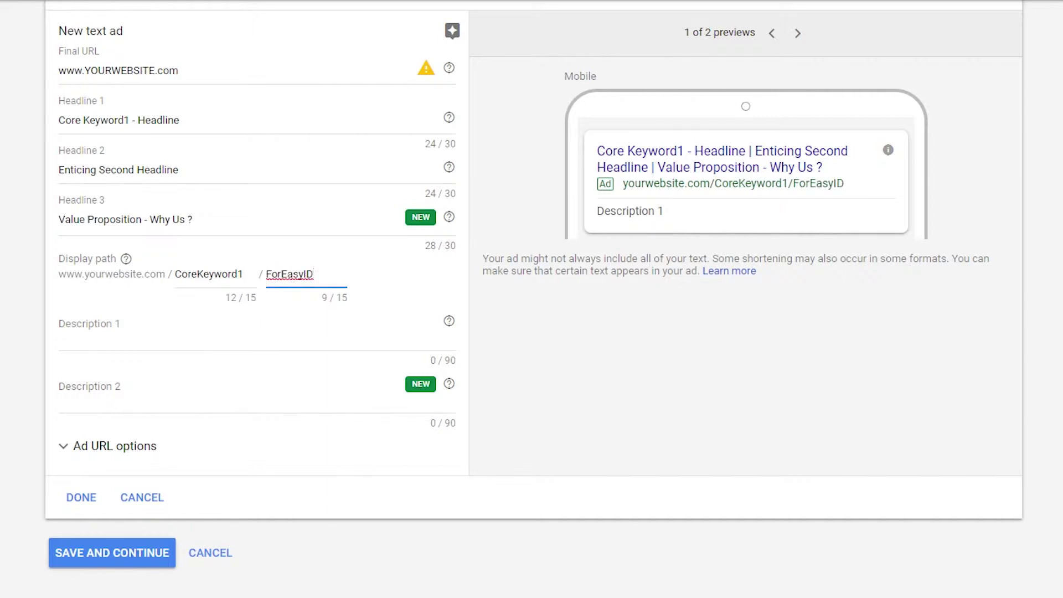
Step: Enter "Here is Where You Should Write Something That Describes Your Product Or Service" as Description 1 of the ad
{"action": "left_click", "coordinate": [255, 339]}
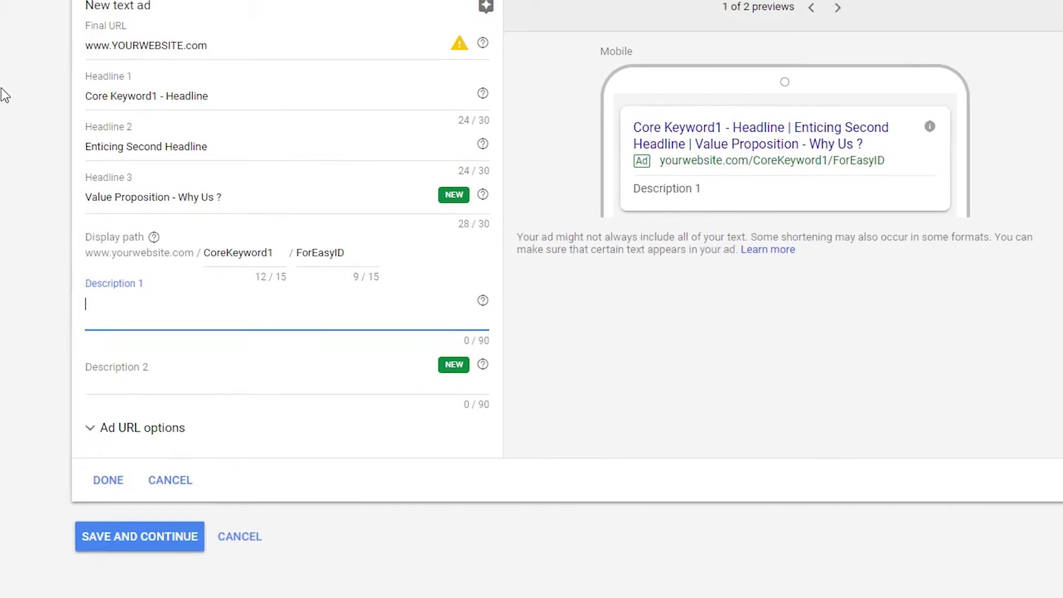
{"action": "type", "text": "H"}
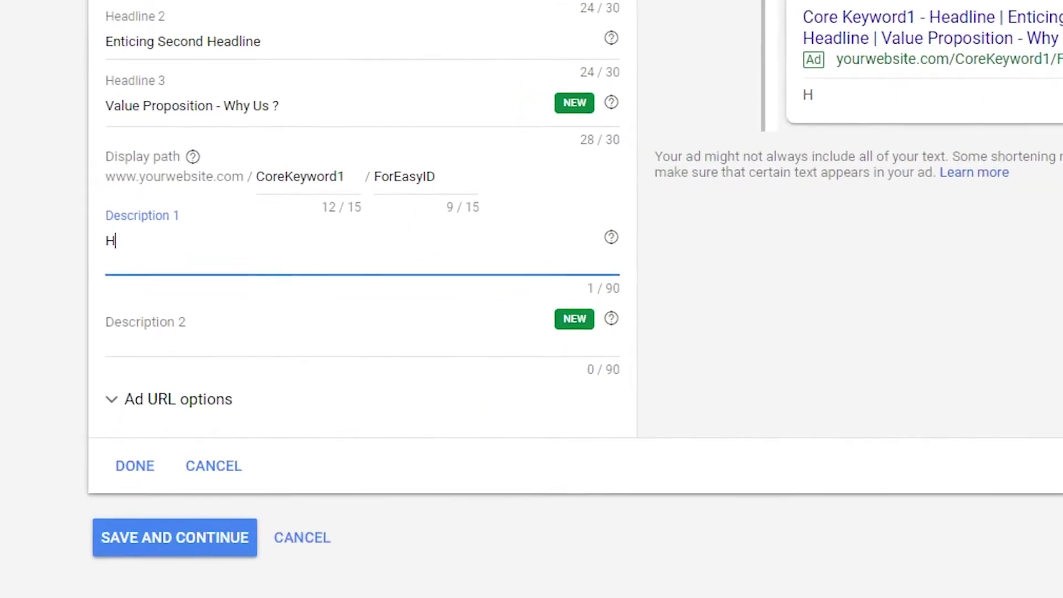
{"action": "type", "text": "ere is Where You Should Write Something That Describes Your"}
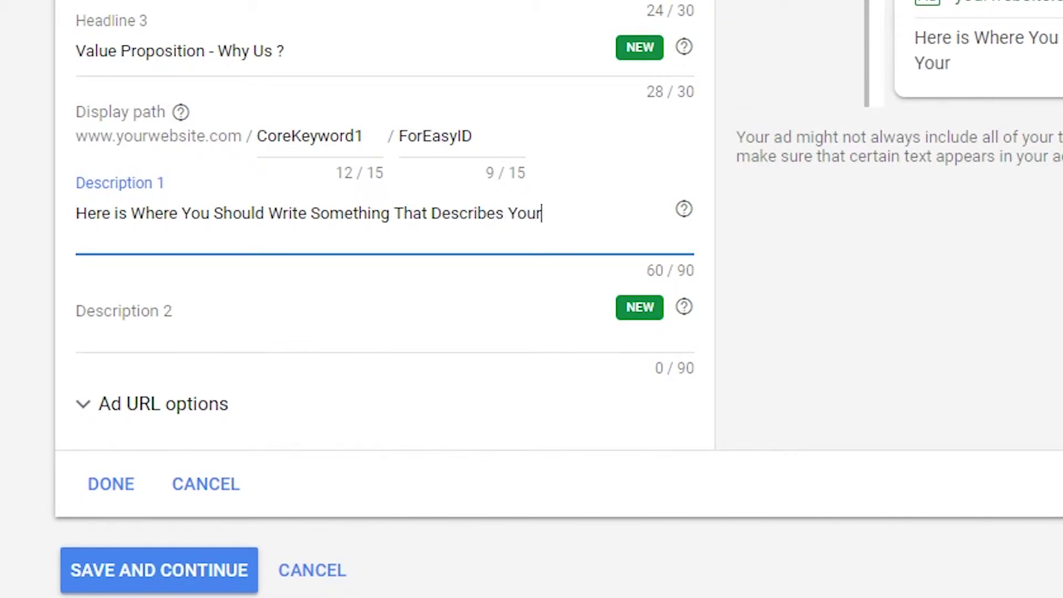
{"action": "type", "text": " Product Or Service"}
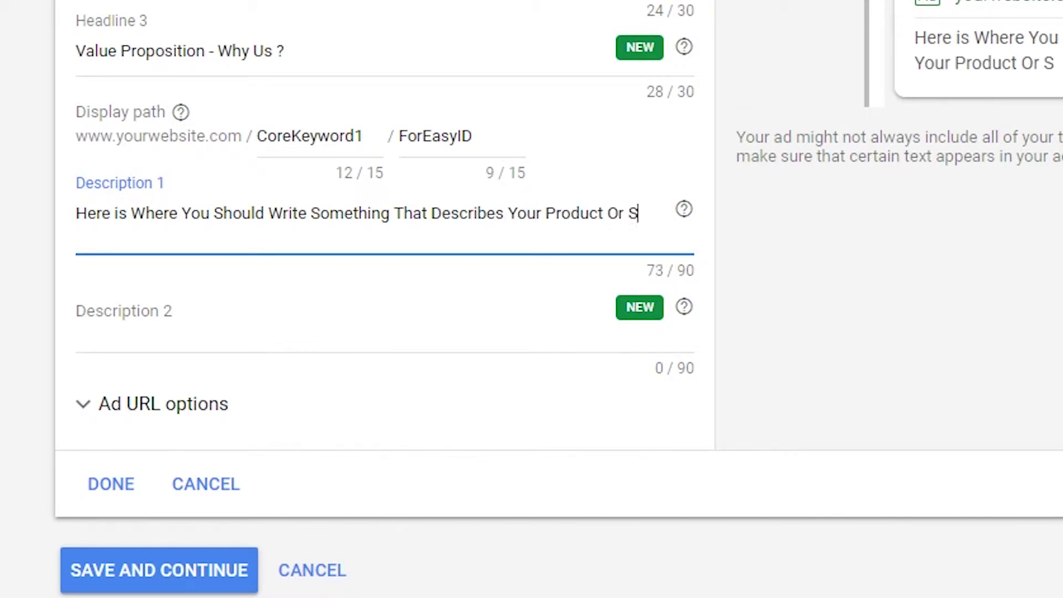
Step: Set Description 2 to "Make Sure It Is Appealing And Reflects What Is On The Landing Page, Also, Call To Actions." and finish the ad
{"action": "key", "text": "Tab"}
{"action": "key", "text": "Tab"}
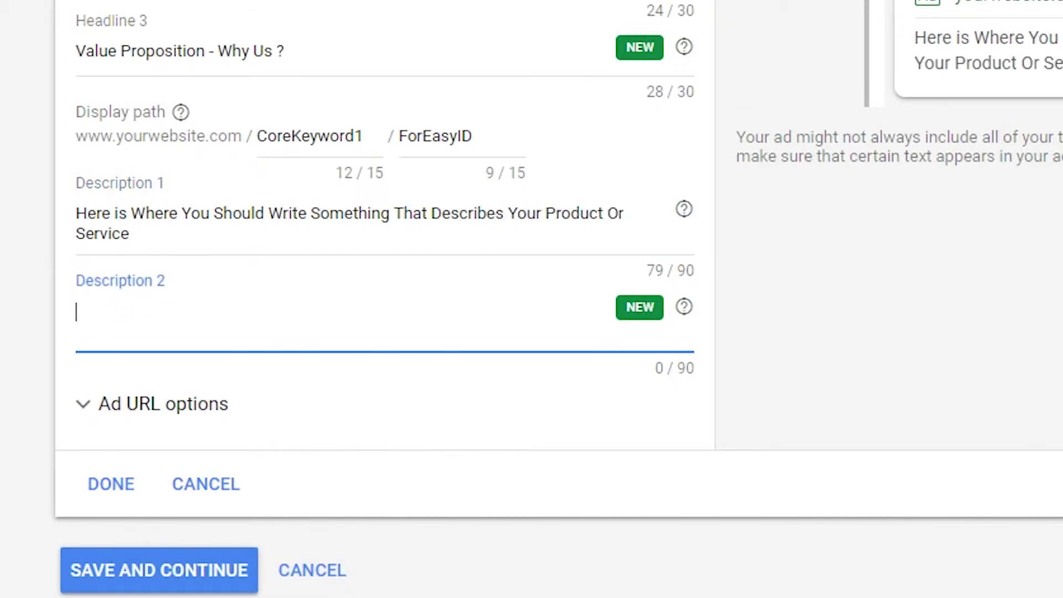
{"action": "type", "text": "Make Su"}
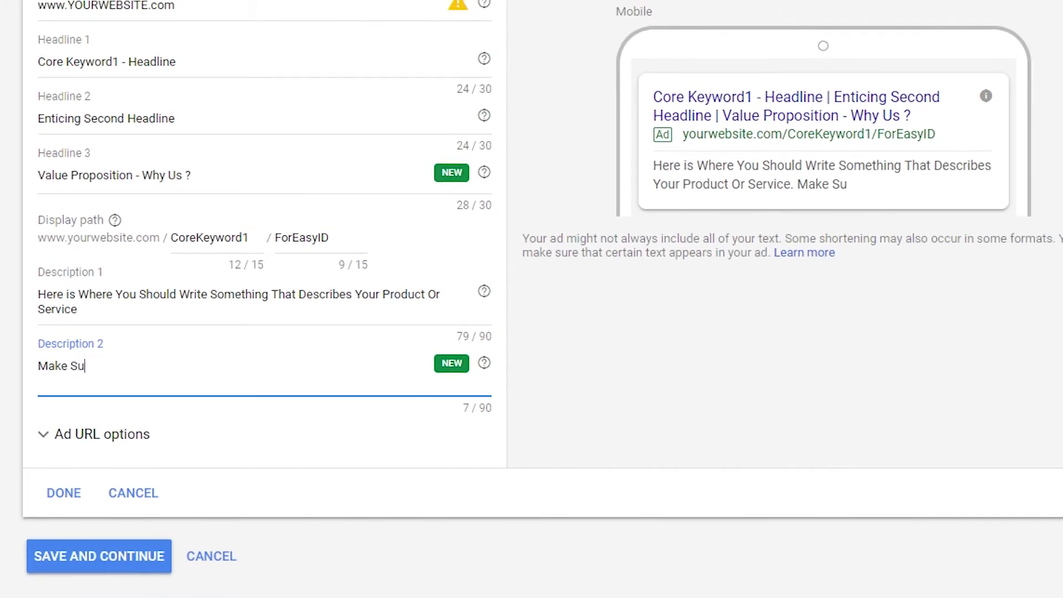
{"action": "type", "text": "re It Is Appe"}
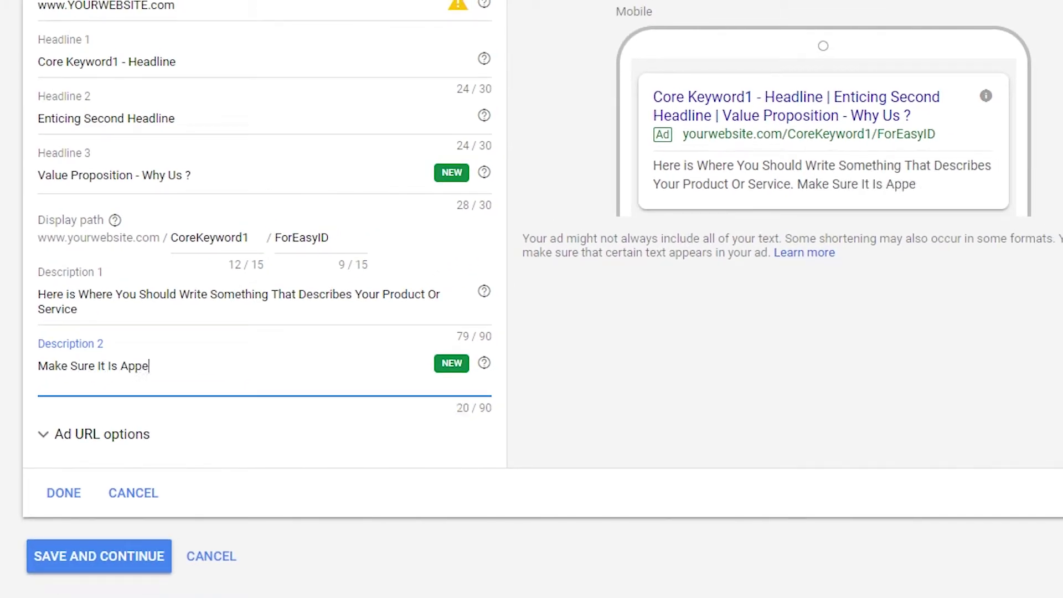
{"action": "type", "text": "aling And Ref"}
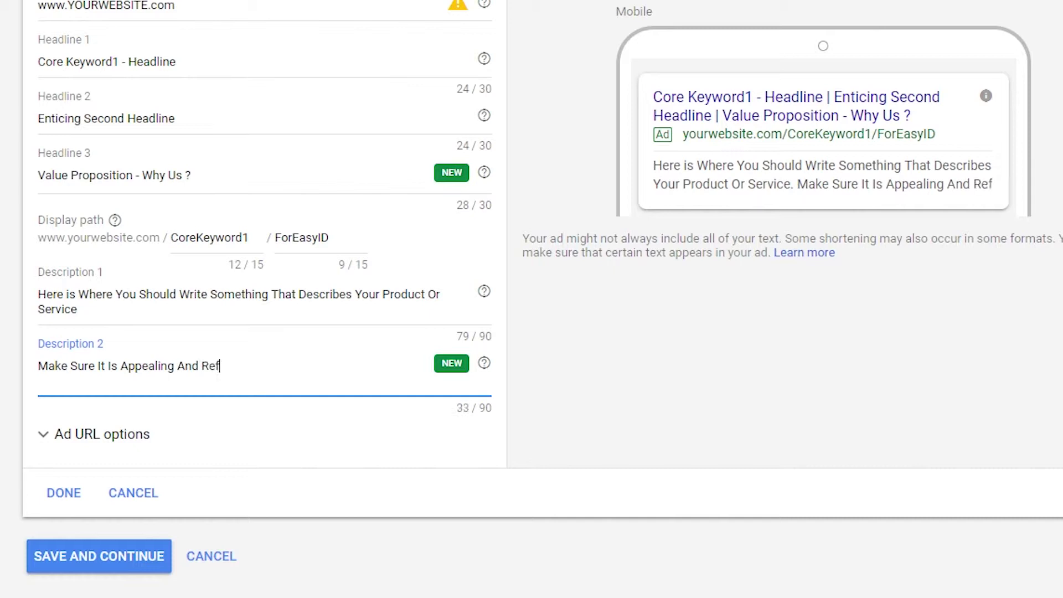
{"action": "type", "text": "lects What Is"}
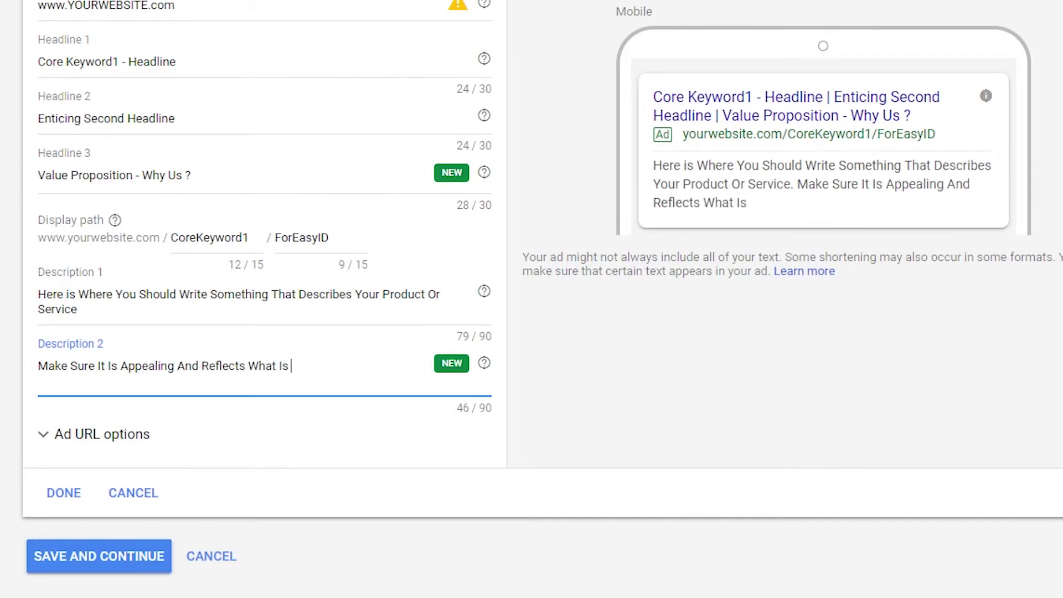
{"action": "type", "text": " On The Landing Page"}
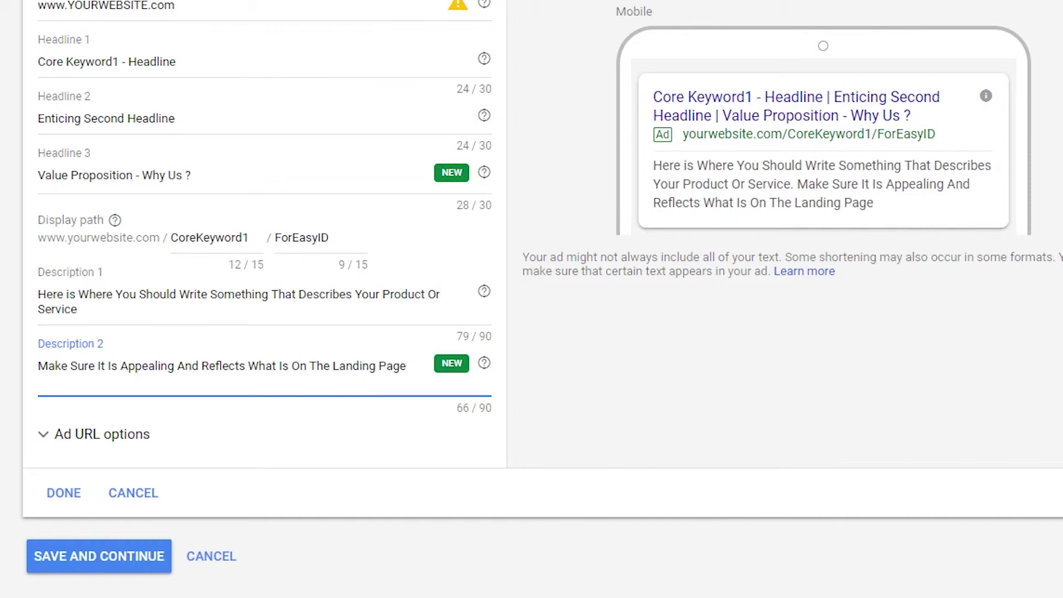
{"action": "type", "text": ", Aslo"}
{"action": "type", "text": ", Call To"}
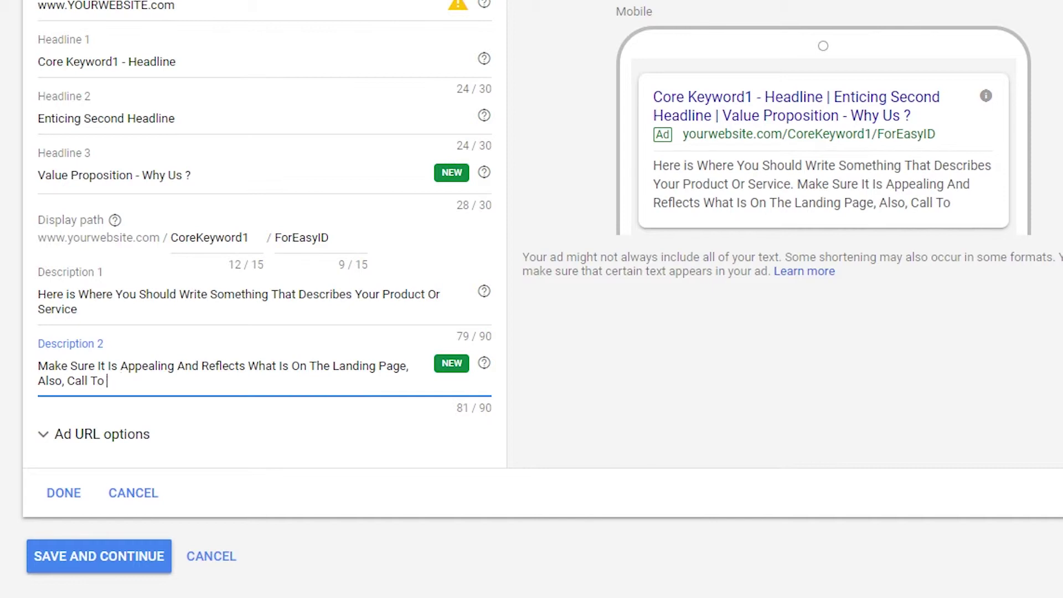
{"action": "type", "text": " Actions."}
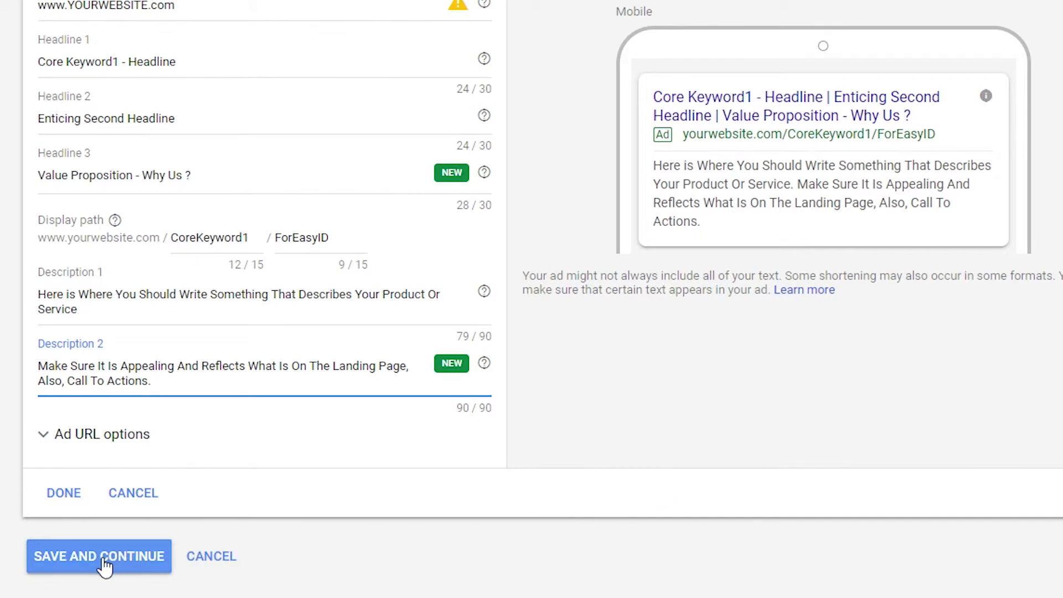
{"action": "left_click", "coordinate": [65, 493]}
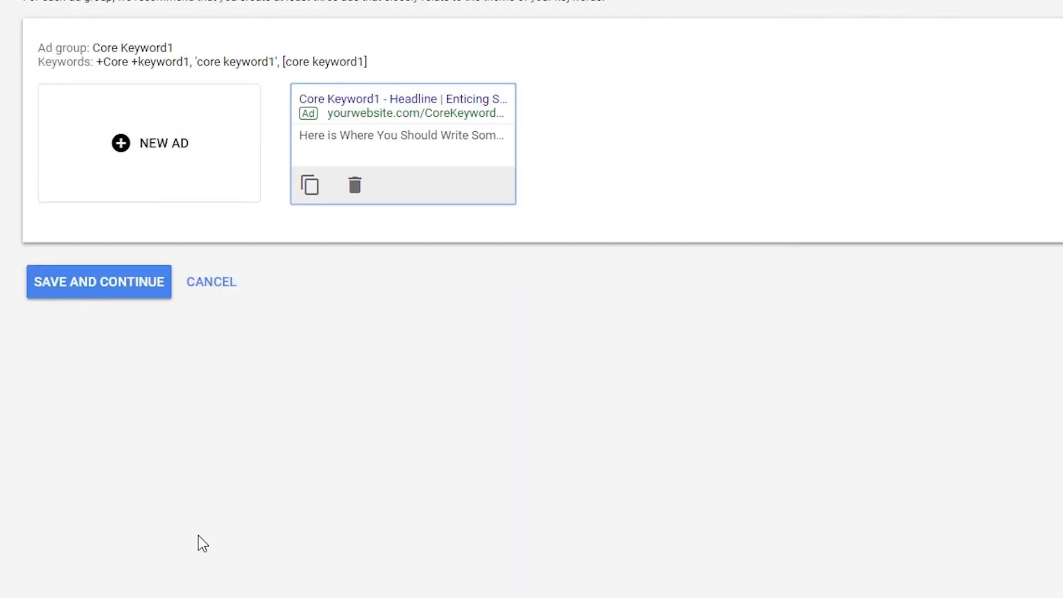
Step: Leave ad creation and open the list of ad extensions for all campaigns
{"action": "left_click", "coordinate": [139, 163]}
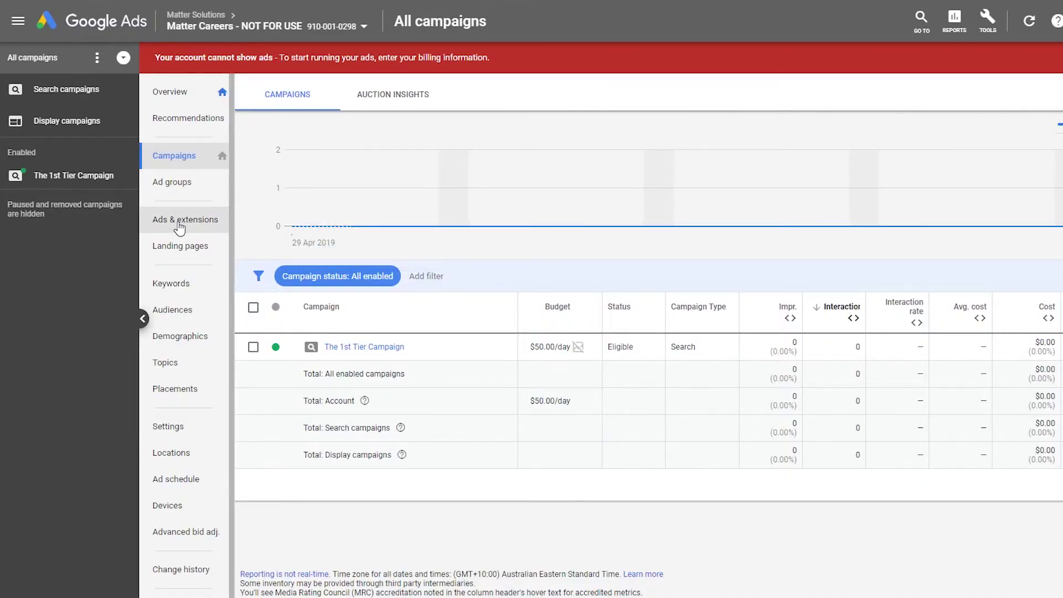
{"action": "left_click", "coordinate": [179, 223]}
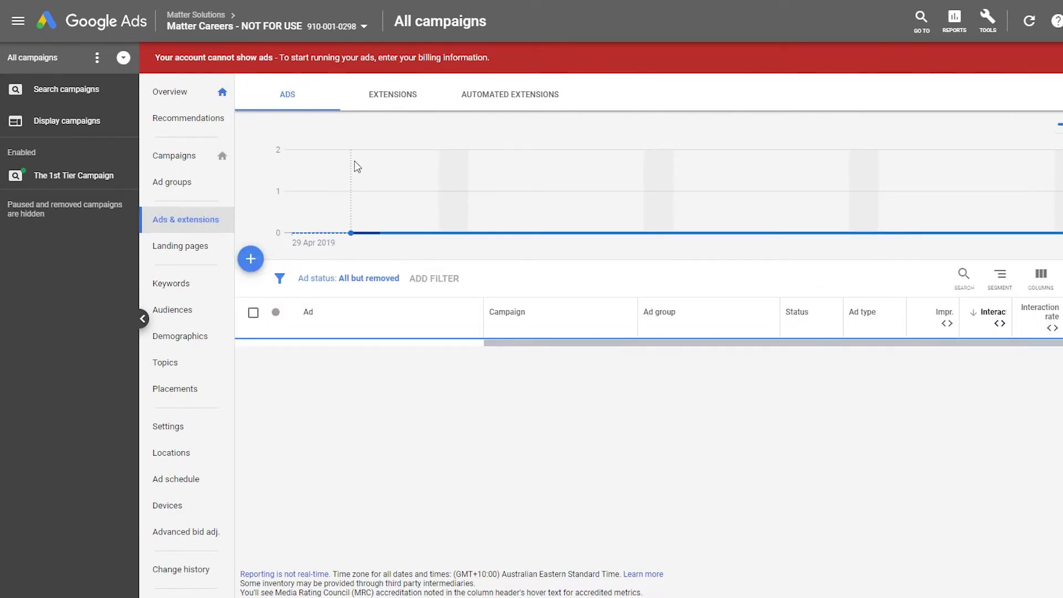
{"action": "left_click", "coordinate": [401, 96]}
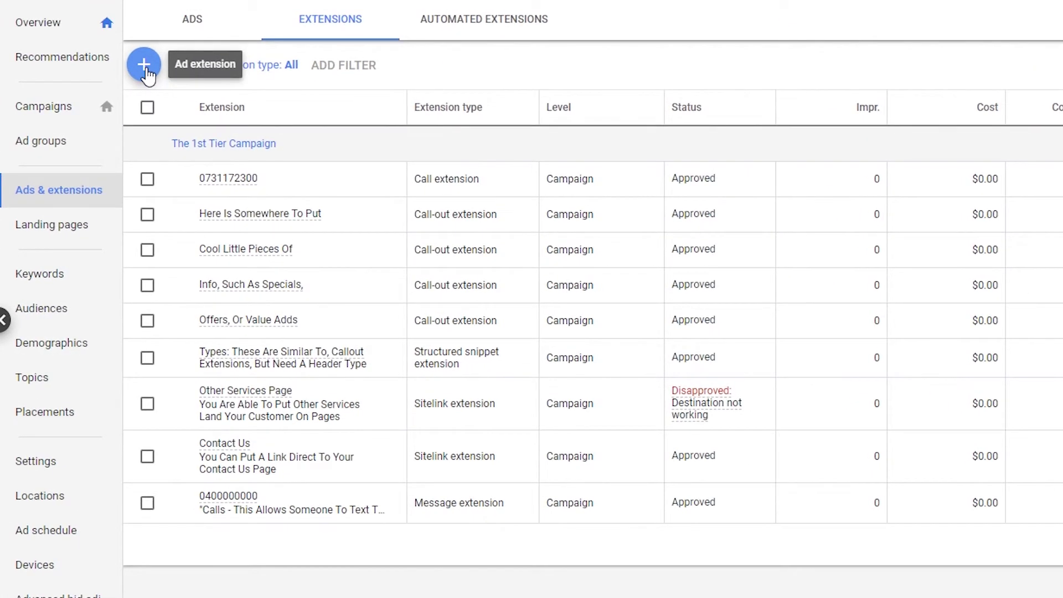
Step: Examine the existing sitelinks offered for a new account-level sitelink extension and leave without adding any
{"action": "left_click", "coordinate": [145, 66]}
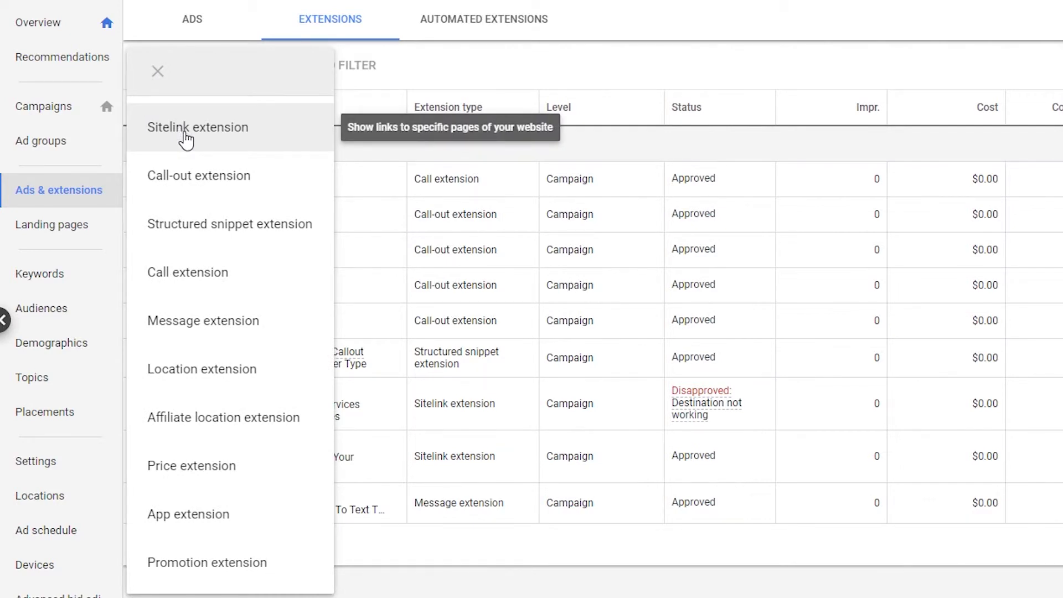
{"action": "left_click", "coordinate": [186, 138]}
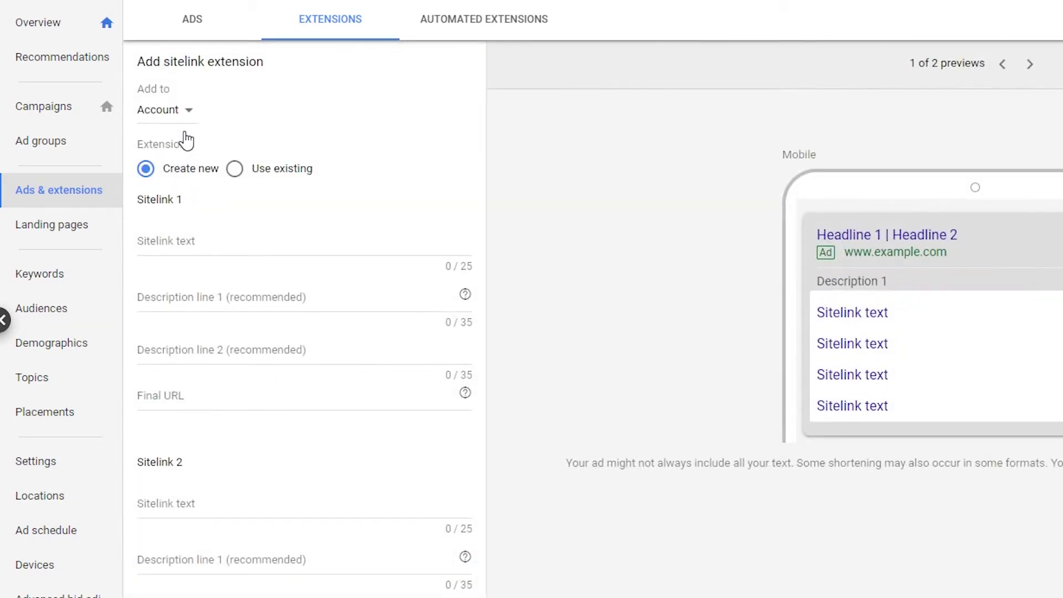
{"action": "left_click", "coordinate": [234, 173]}
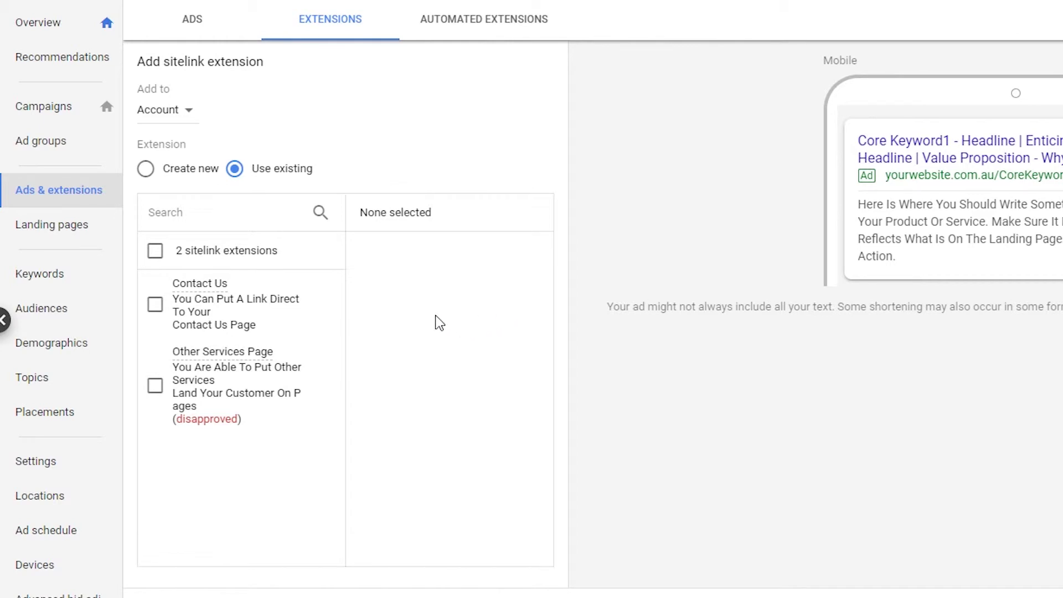
{"action": "scroll", "coordinate": [439, 322], "scroll_direction": "down", "scroll_amount": 2}
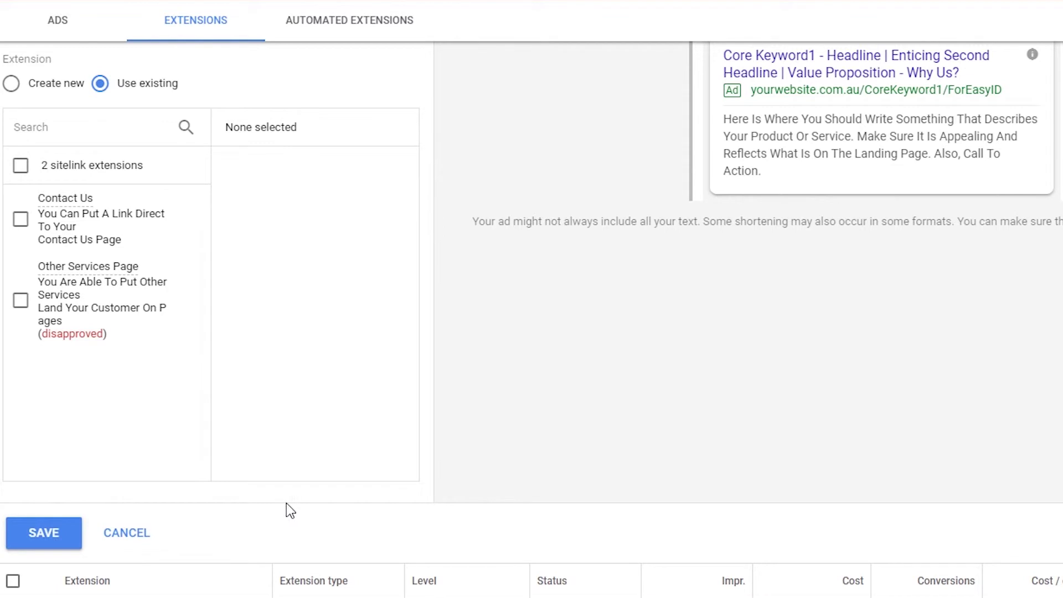
{"action": "scroll", "coordinate": [857, 166], "scroll_direction": "up", "scroll_amount": 2}
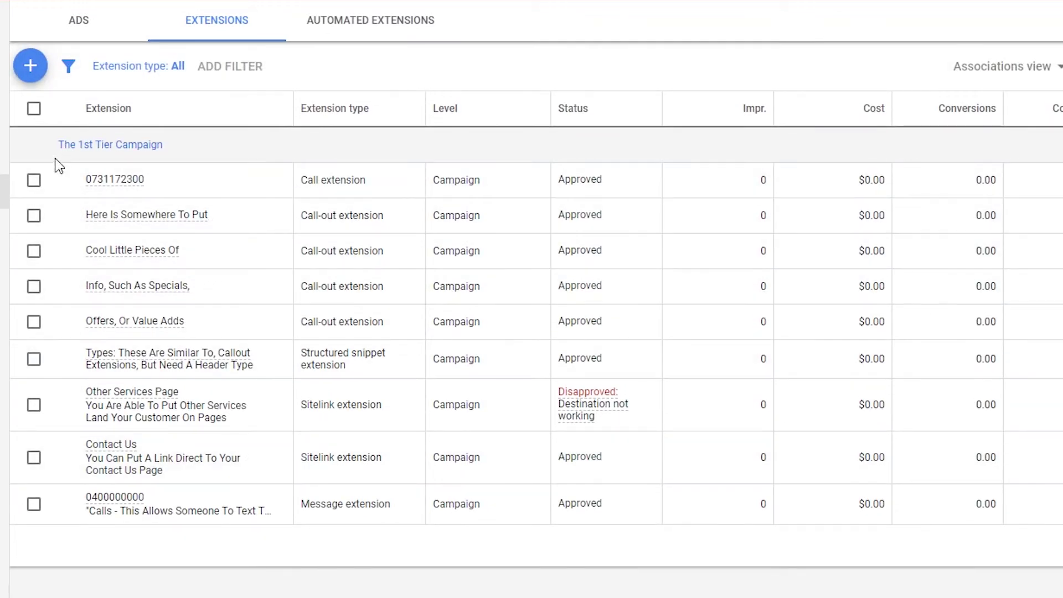
Step: Add the existing callouts "Cool Little Pieces Of", "Here Is Somewhere To Put", "Info, Such As Specials," and "Offers, Or Value Adds" at account level
{"action": "left_click", "coordinate": [31, 67]}
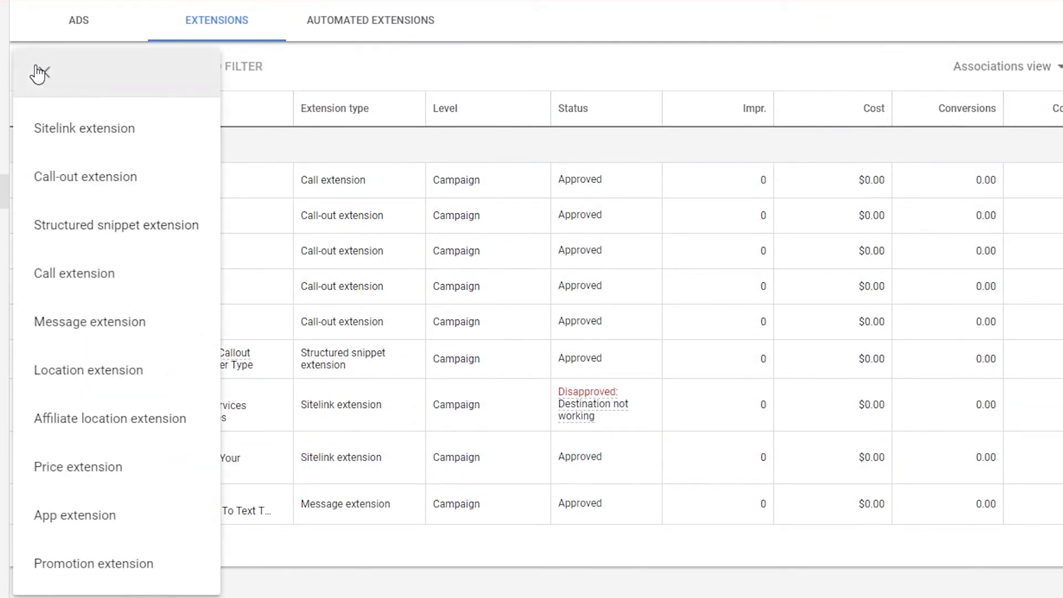
{"action": "left_click", "coordinate": [71, 195]}
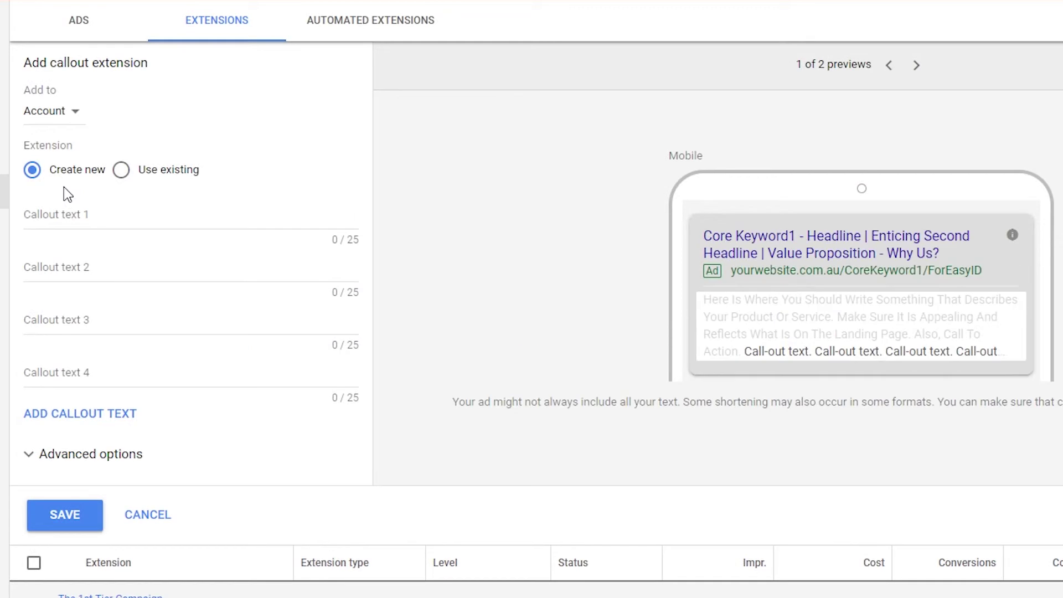
{"action": "left_click", "coordinate": [34, 221]}
{"action": "left_click", "coordinate": [122, 171]}
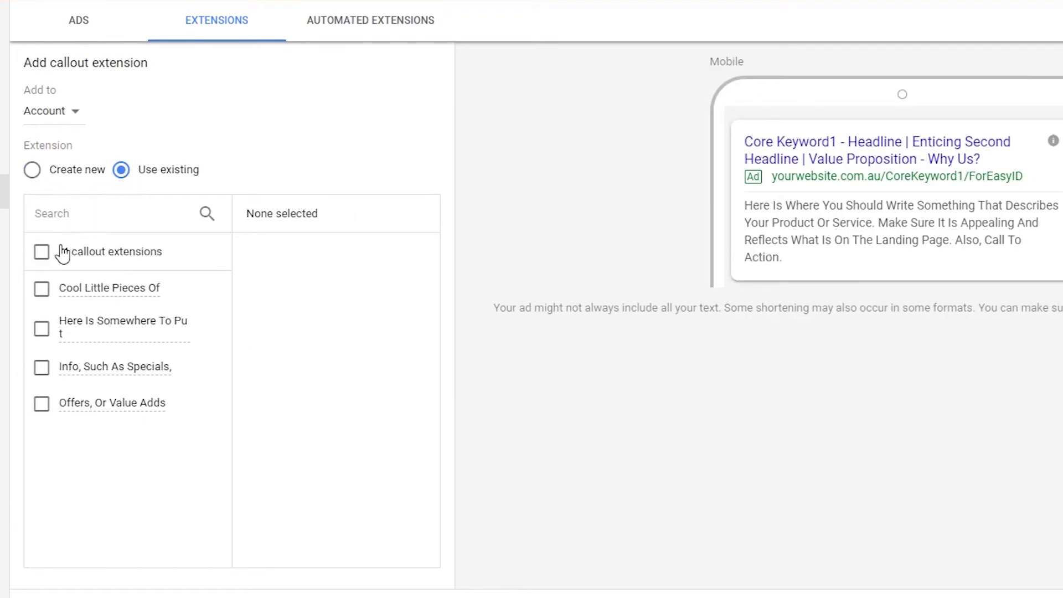
{"action": "left_click", "coordinate": [42, 289]}
{"action": "left_click", "coordinate": [42, 330]}
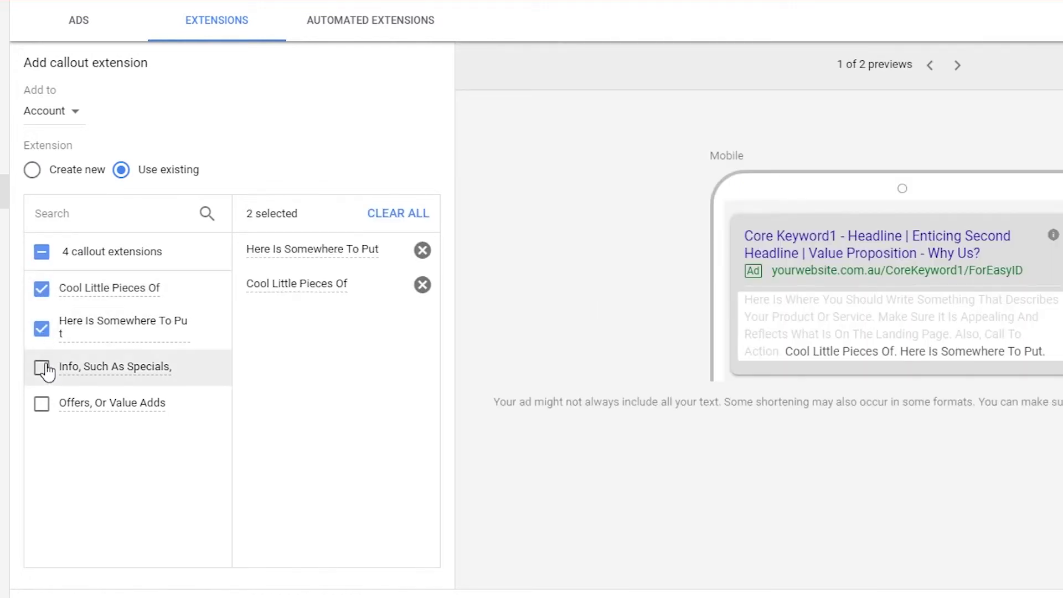
{"action": "left_click", "coordinate": [43, 369]}
{"action": "left_click", "coordinate": [42, 405]}
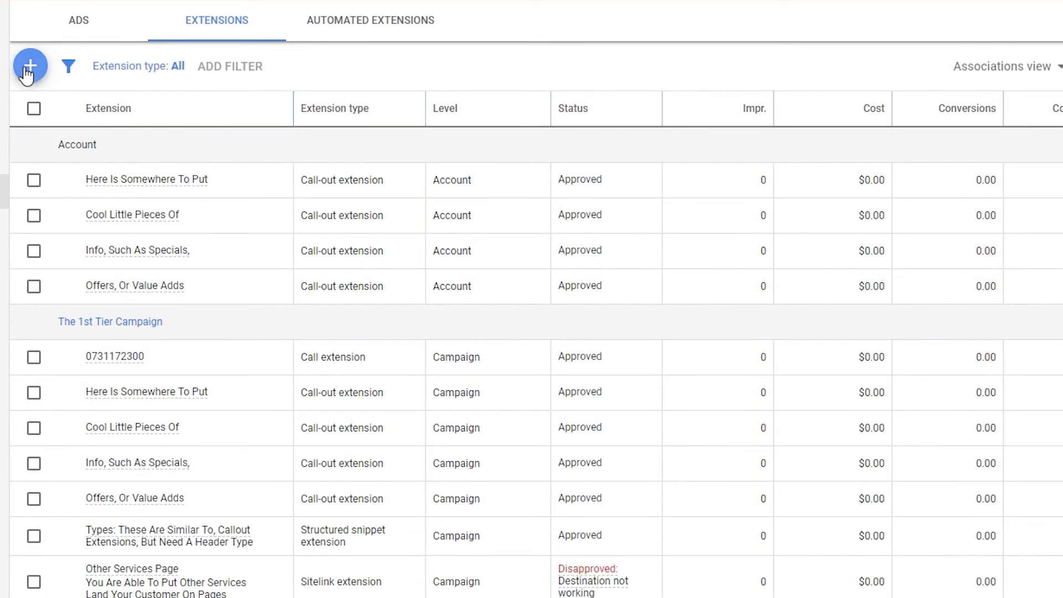
Step: Start a new account-level structured snippet extension with an English header and open its header type choices
{"action": "left_click", "coordinate": [31, 71]}
{"action": "left_click", "coordinate": [86, 232]}
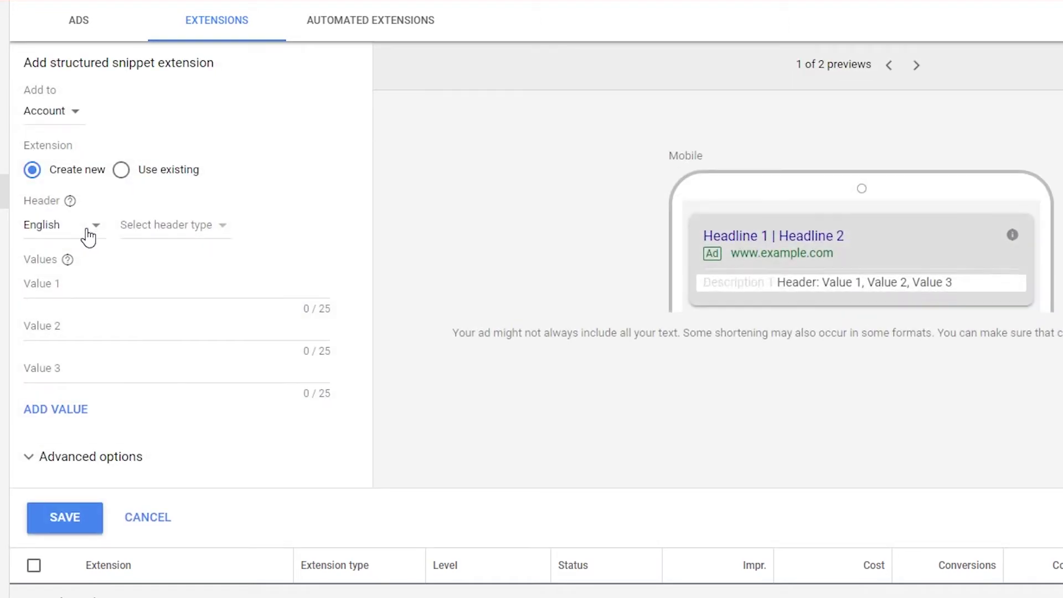
{"action": "left_click", "coordinate": [151, 236]}
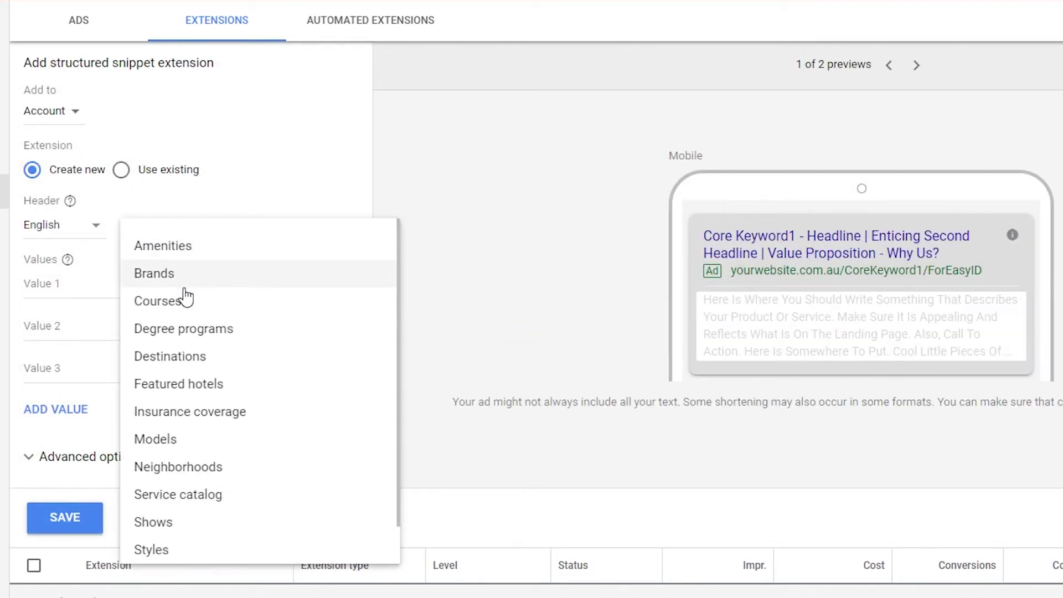